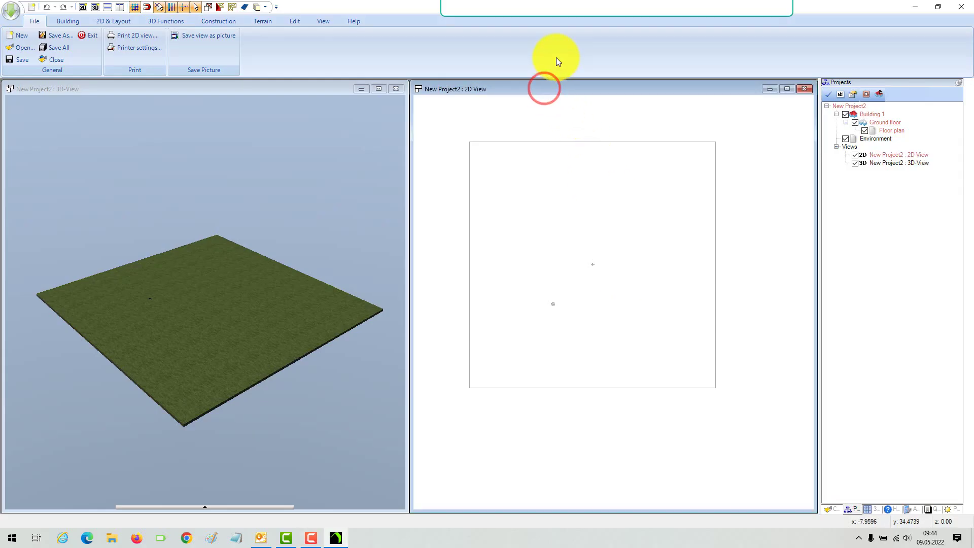
- Start a two-point chain of external walls with its start point at x -6.50, y -5.00 in the 2D plan
{"action": "left_click", "coordinate": [64, 20]}
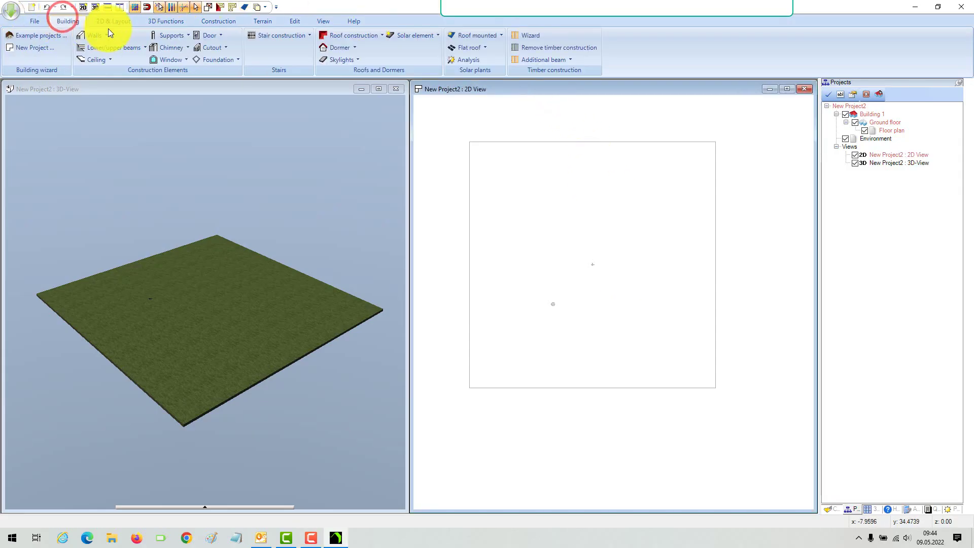
{"action": "left_click", "coordinate": [101, 35]}
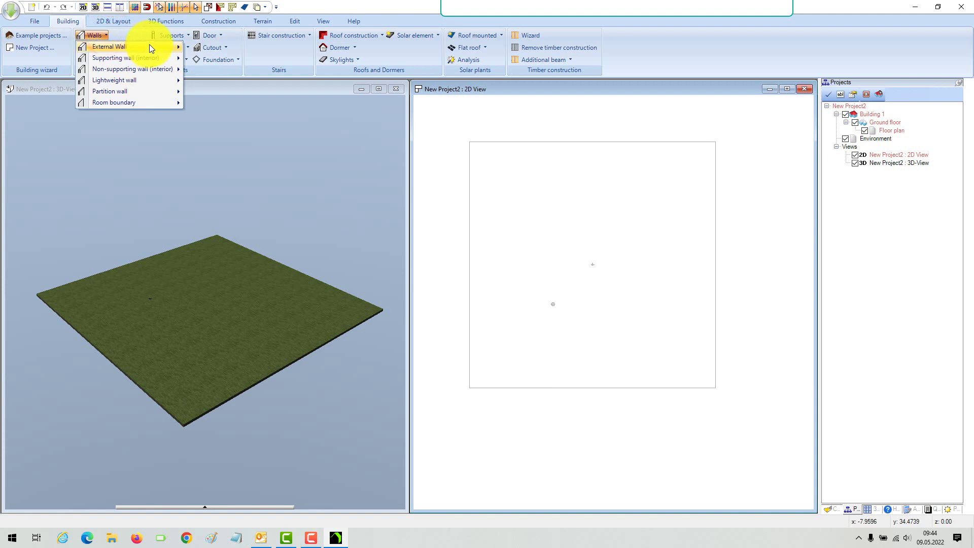
{"action": "mouse_move", "coordinate": [155, 48]}
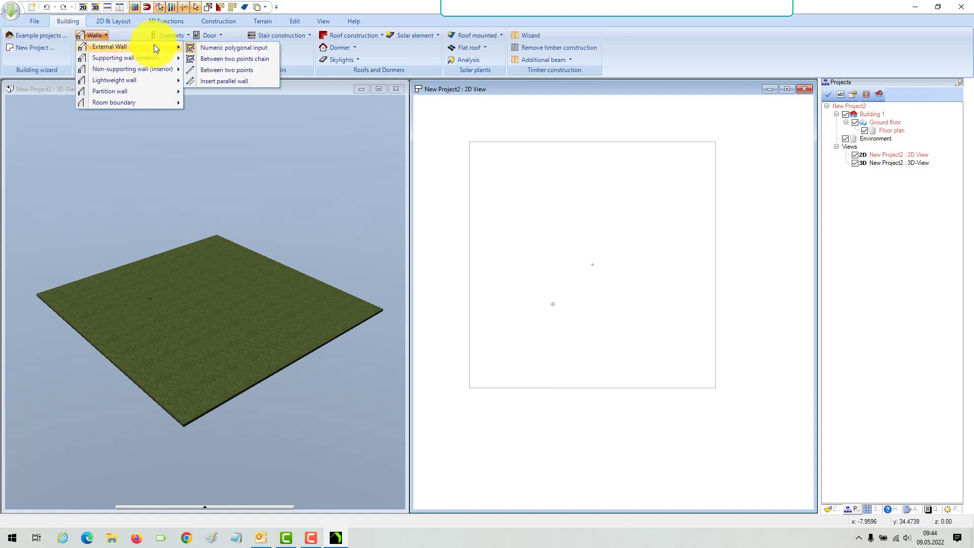
{"action": "left_click", "coordinate": [258, 47]}
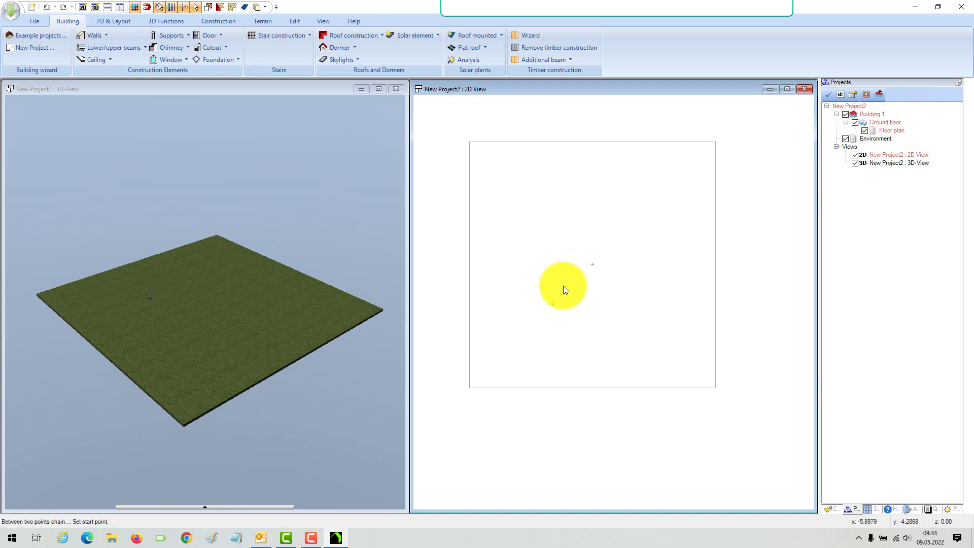
{"action": "scroll", "coordinate": [577, 280], "scroll_direction": "up", "scroll_amount": 1}
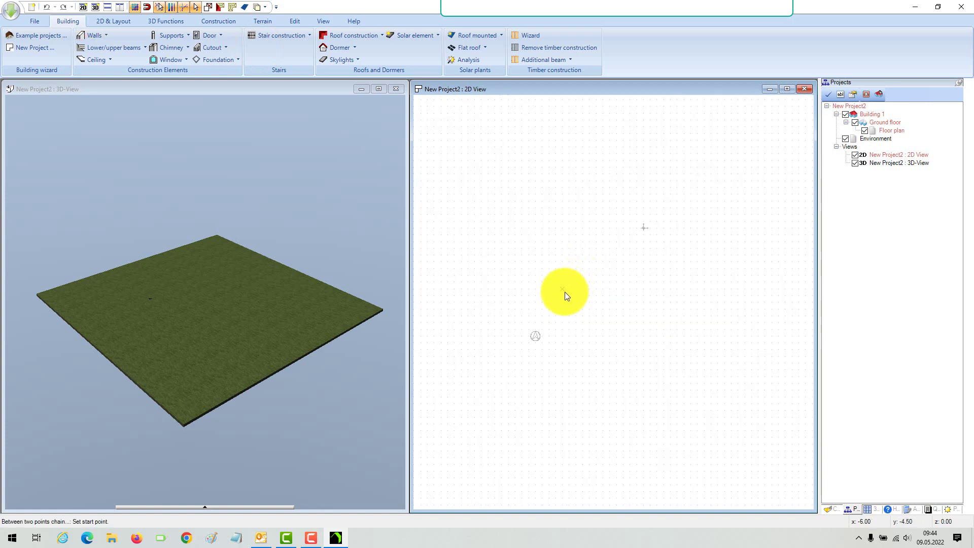
{"action": "scroll", "coordinate": [565, 292], "scroll_direction": "up", "scroll_amount": 2}
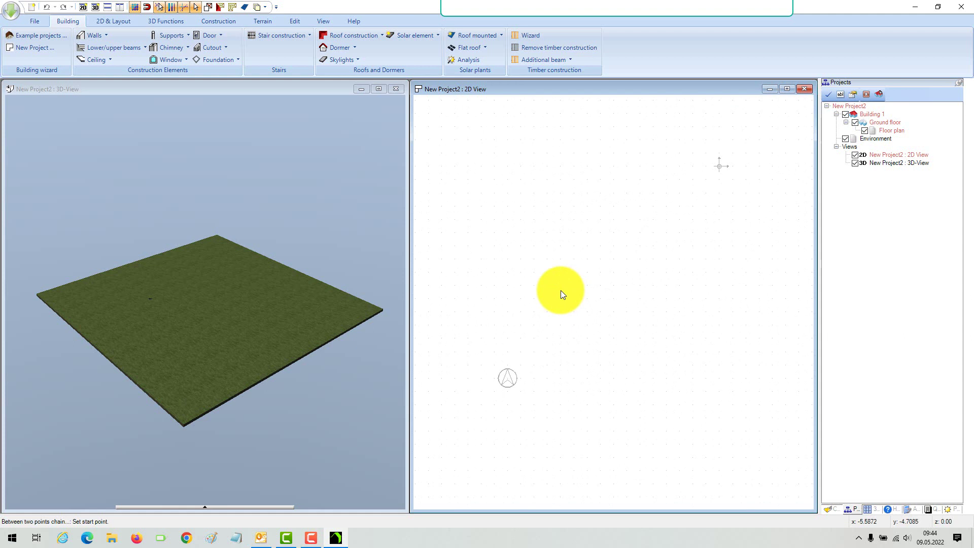
{"action": "left_click", "coordinate": [548, 298]}
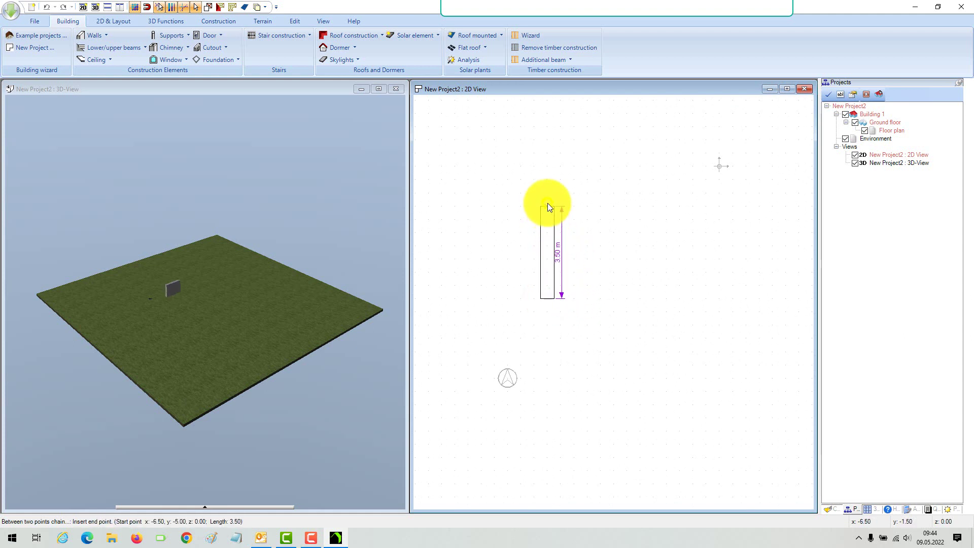
- Open the properties of the external wall being drawn and set its thickness to 0.25 m
{"action": "right_click", "coordinate": [547, 203]}
{"action": "left_click", "coordinate": [593, 255]}
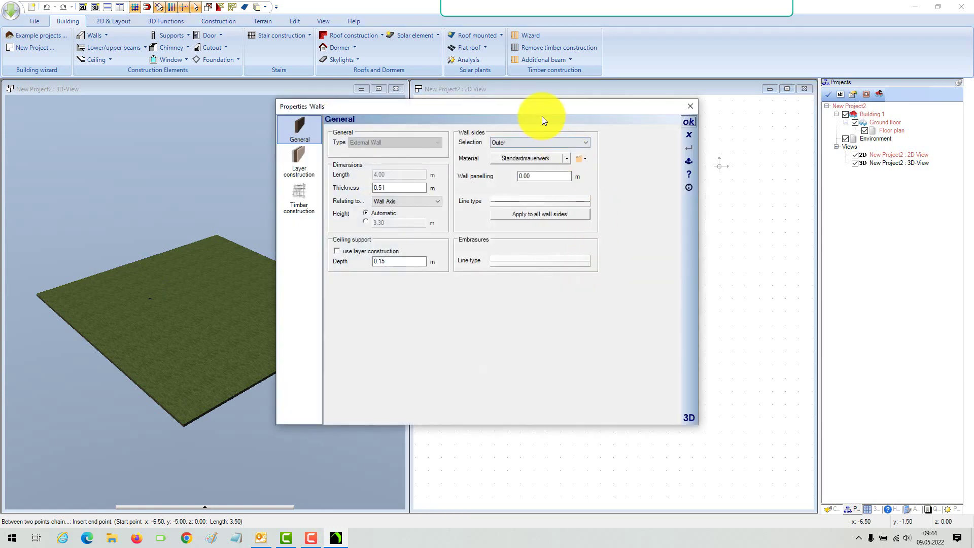
{"action": "left_click_drag", "start_coordinate": [542, 108], "coordinate": [683, 171]}
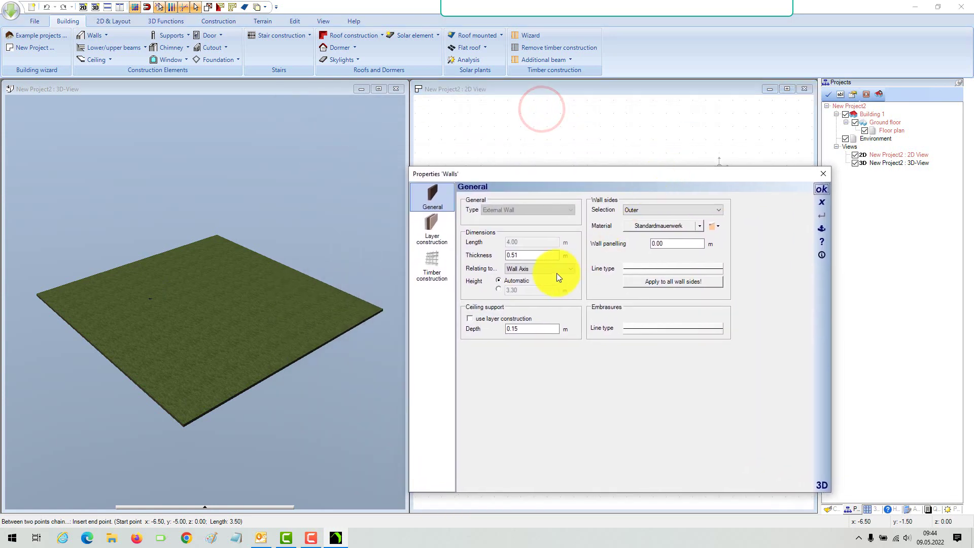
{"action": "double_click", "coordinate": [527, 255]}
{"action": "type", "text": "0,25"}
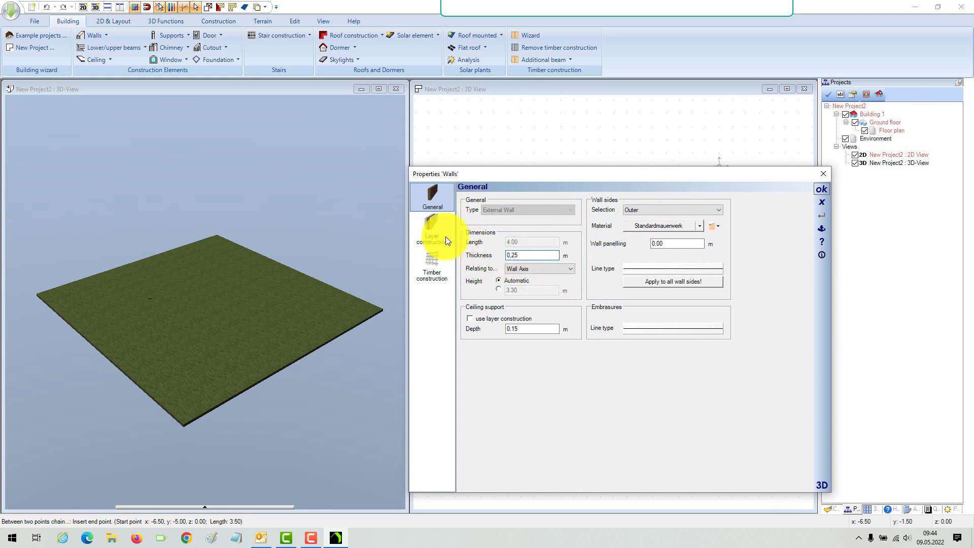
- Set the 2D fill color of the wall layer's Standardmauerwerk material to DimGray and accept the wall properties
{"action": "left_click", "coordinate": [432, 232]}
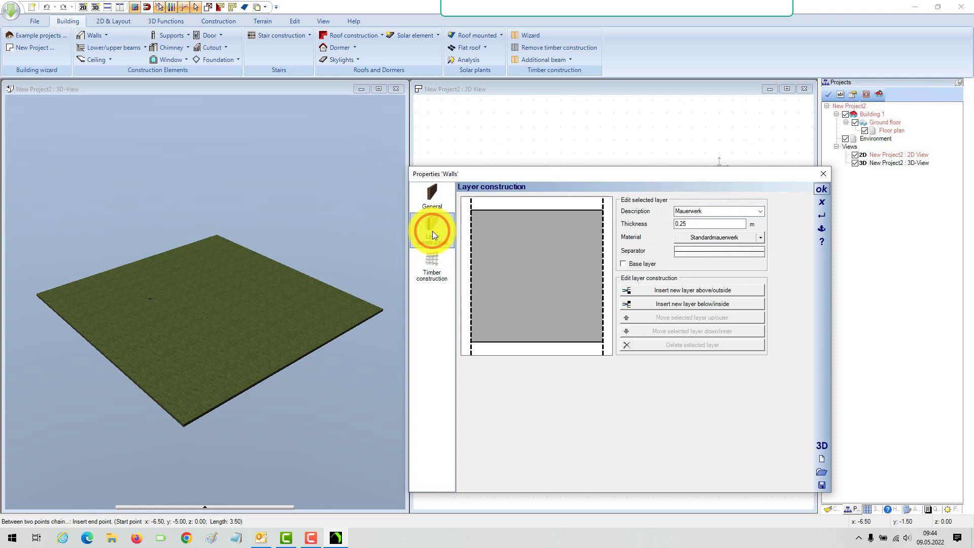
{"action": "left_click", "coordinate": [719, 238]}
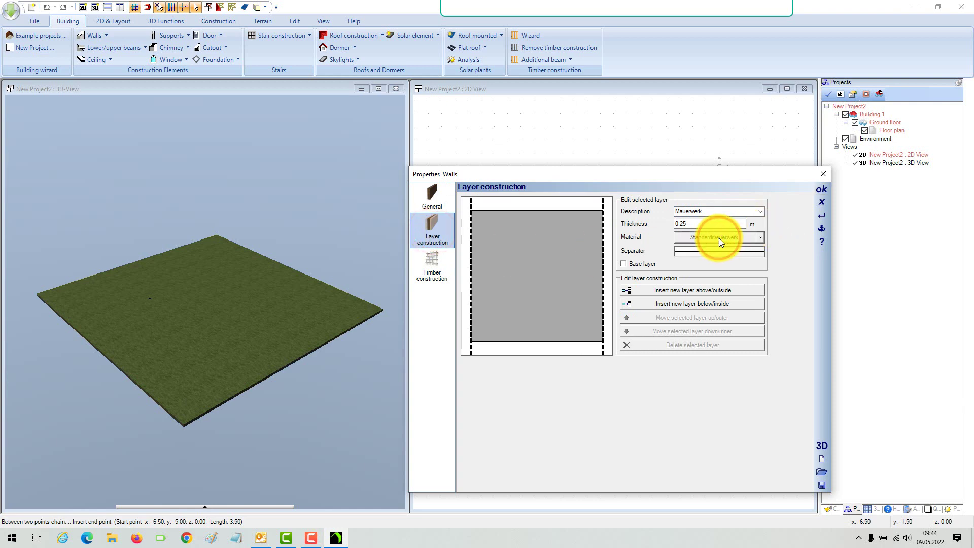
{"action": "left_click", "coordinate": [351, 119]}
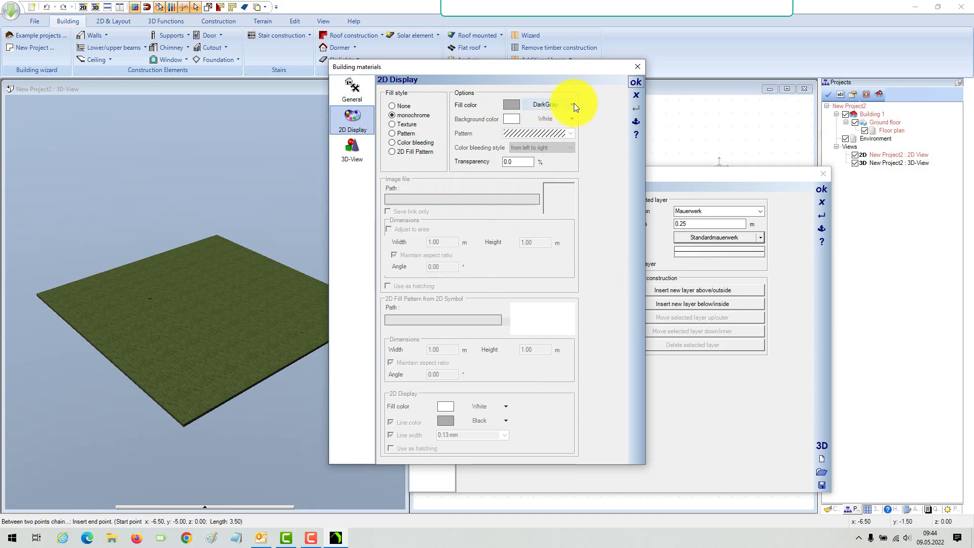
{"action": "left_click", "coordinate": [573, 104]}
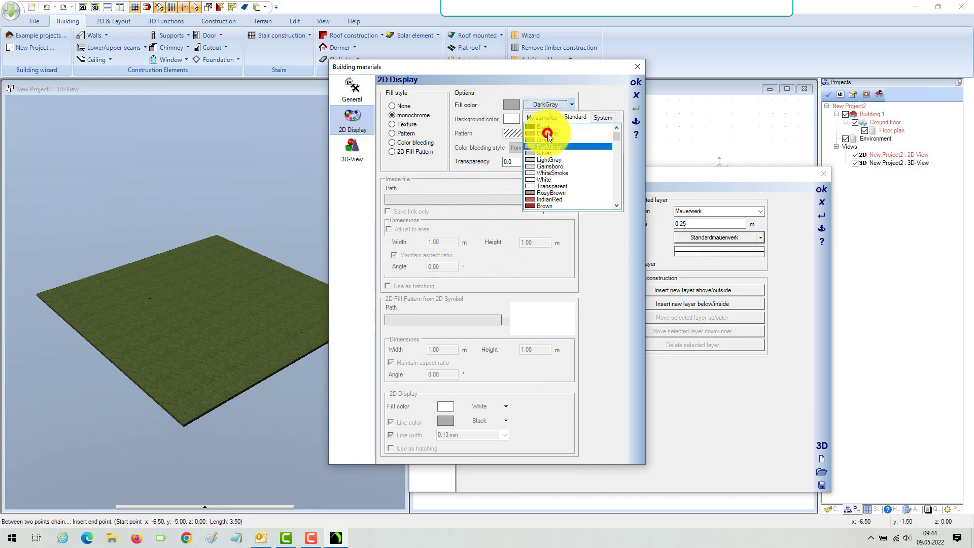
{"action": "left_click", "coordinate": [548, 133]}
{"action": "left_click", "coordinate": [588, 95]}
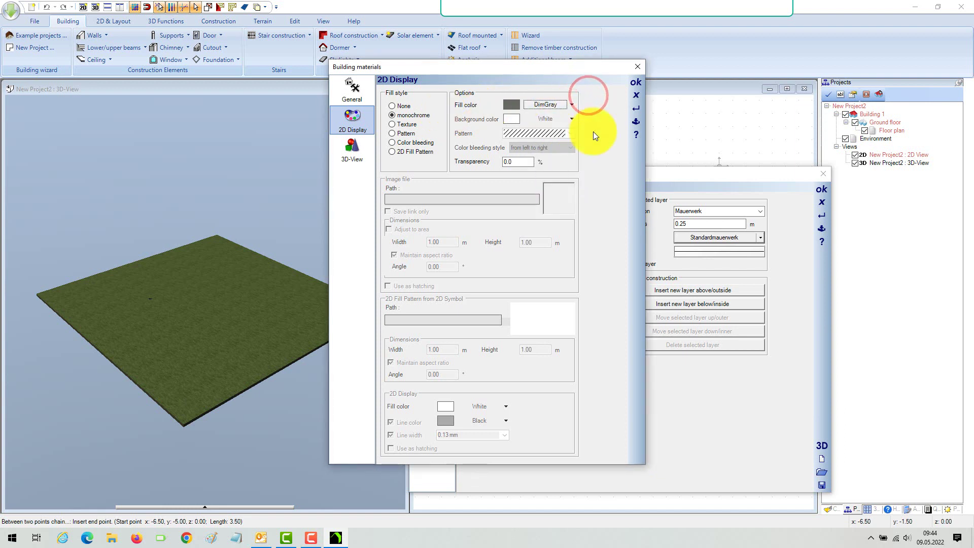
{"action": "left_click", "coordinate": [634, 81]}
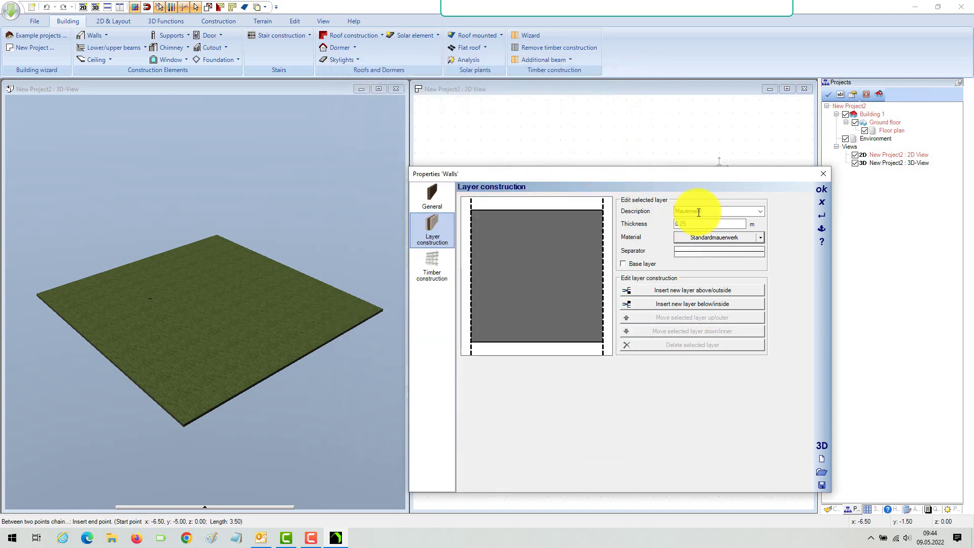
{"action": "left_click", "coordinate": [822, 231]}
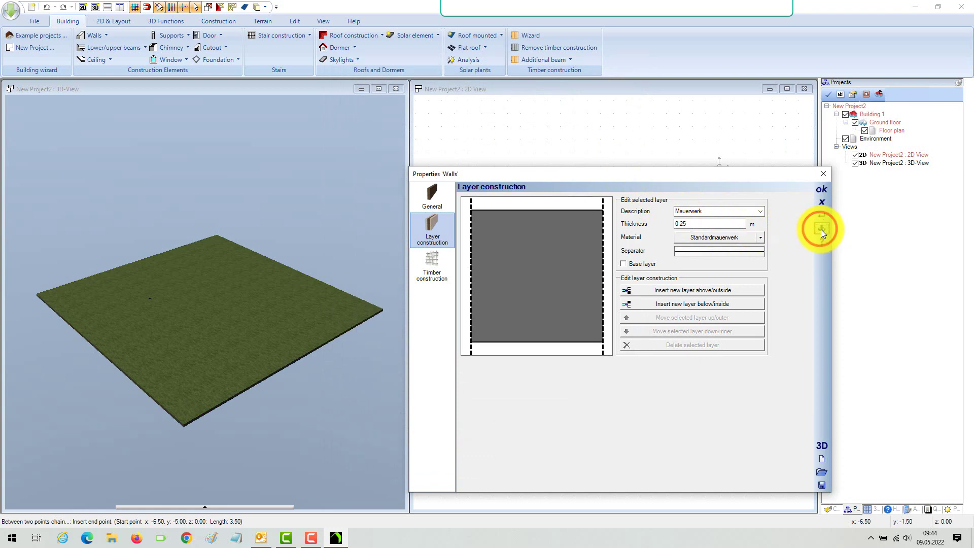
{"action": "left_click", "coordinate": [821, 190]}
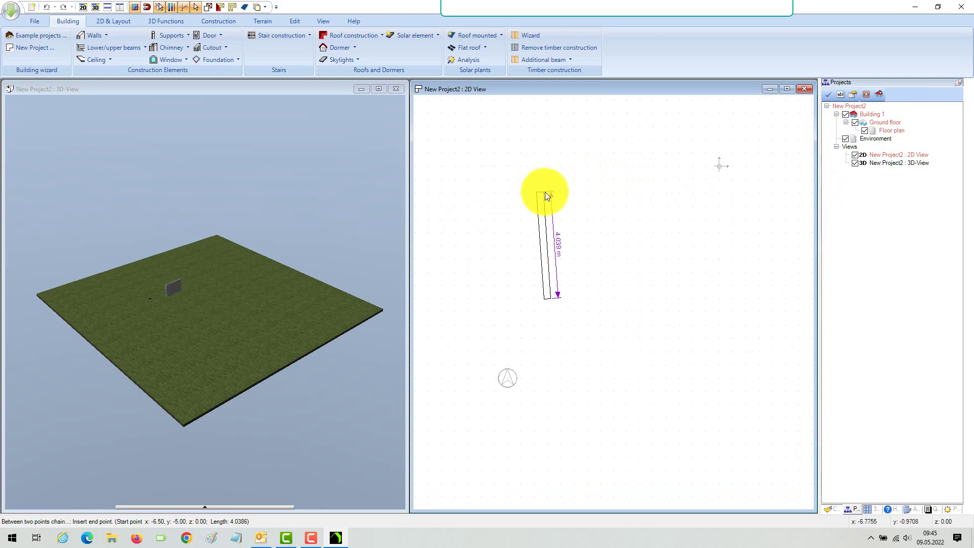
- Draw the first external wall vertically upward from the start point, 10.25 m long at 90°
{"action": "left_click", "coordinate": [545, 194]}
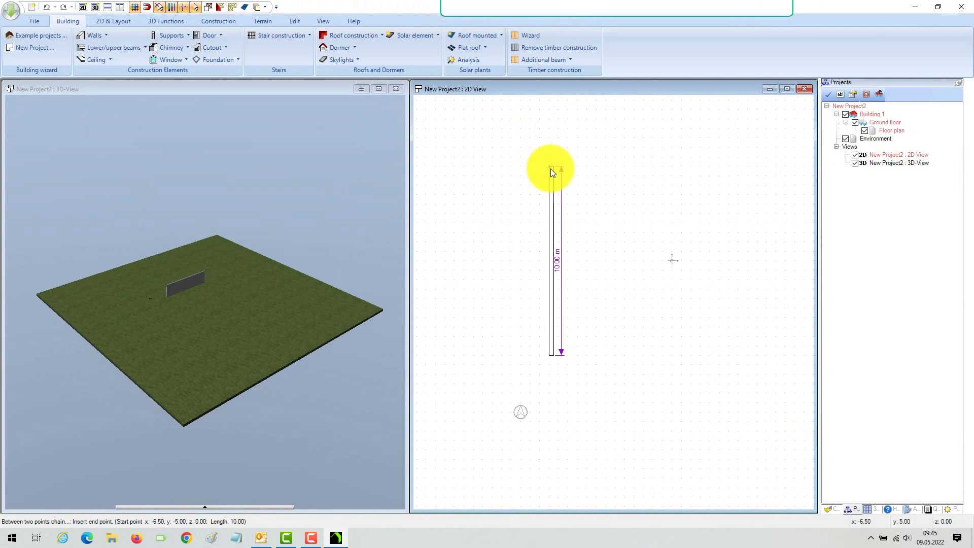
{"action": "left_click", "coordinate": [550, 167]}
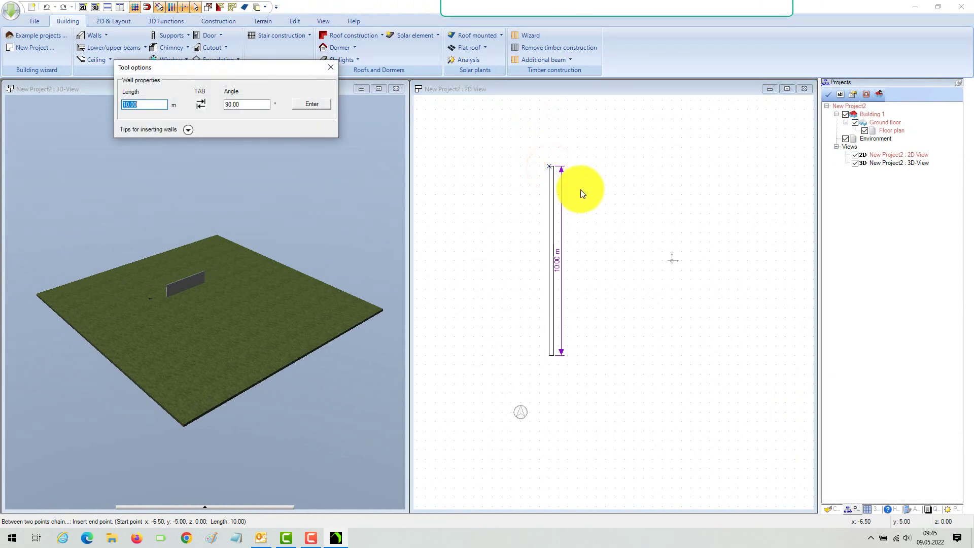
{"action": "type", "text": "1"}
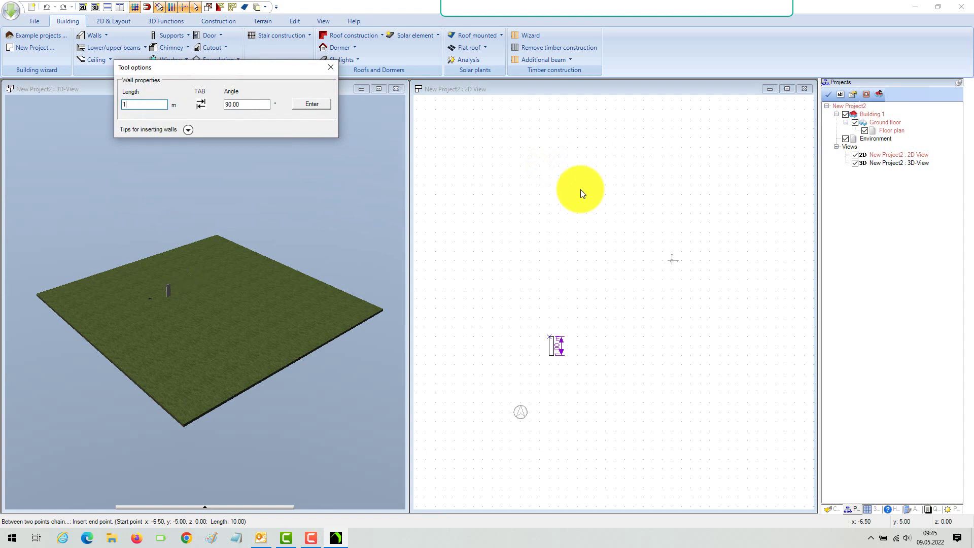
{"action": "type", "text": "0,"}
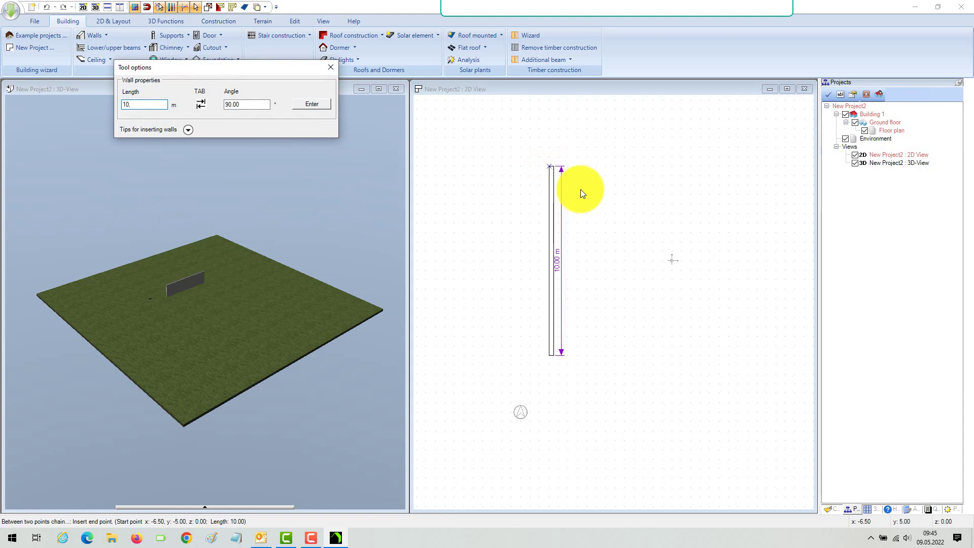
{"action": "type", "text": "25"}
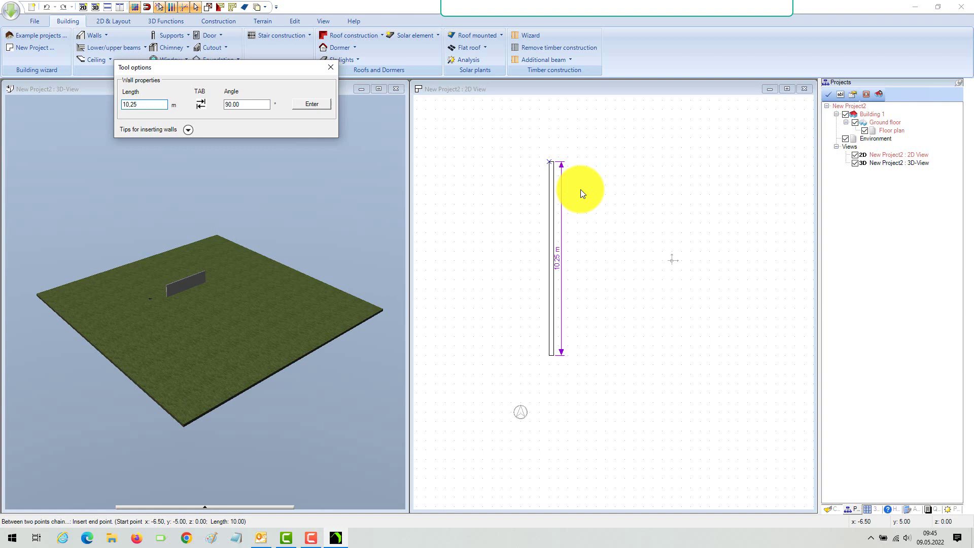
{"action": "key", "text": "Return"}
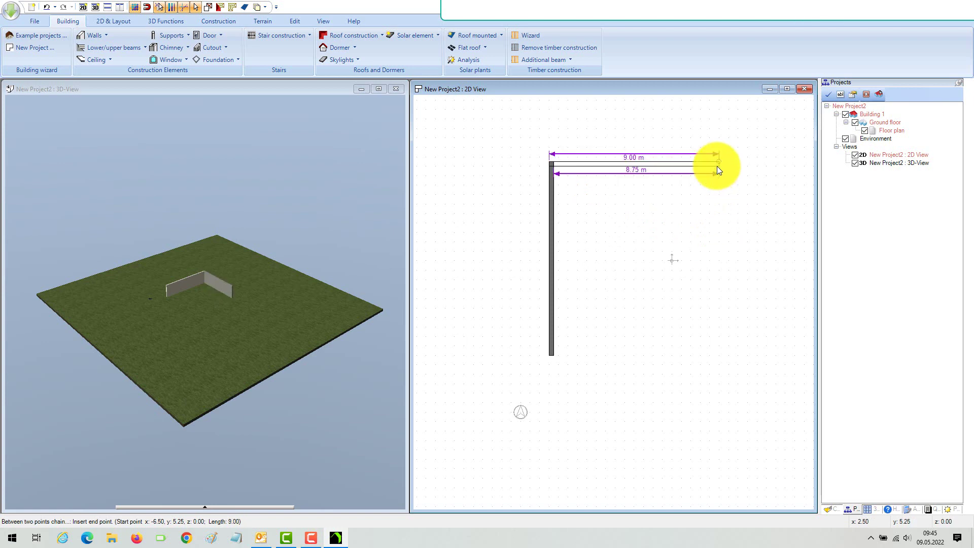
- Add a horizontal external wall 12.5 m long, running right from the upper end of the first wall
{"action": "right_click", "coordinate": [717, 167]}
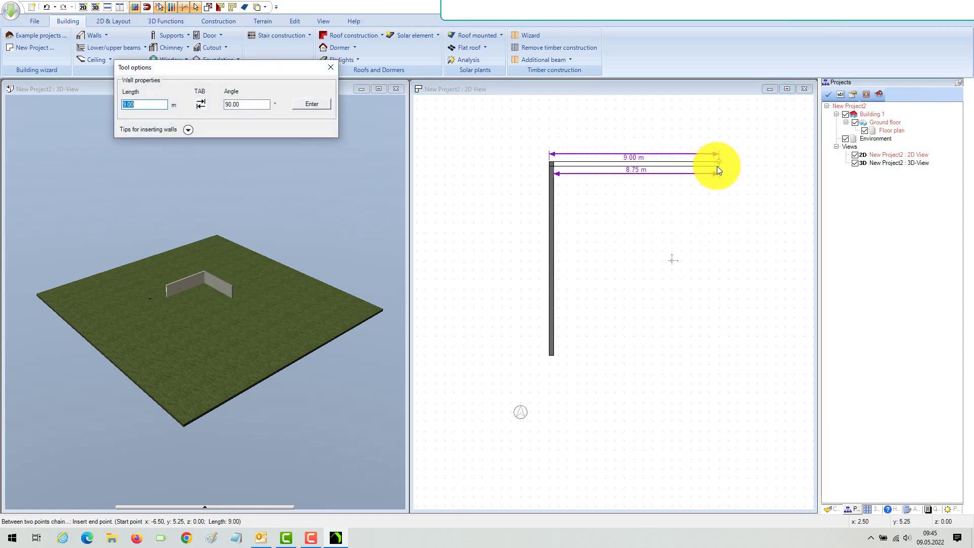
{"action": "type", "text": "1,5"}
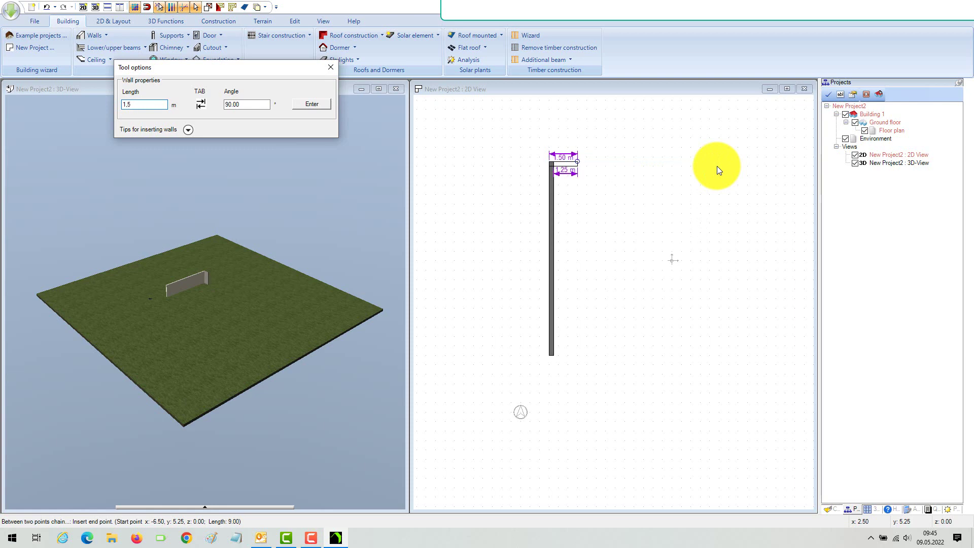
{"action": "key", "text": "BackSpace"}
{"action": "key", "text": "BackSpace"}
{"action": "key", "text": "BackSpace"}
{"action": "type", "text": "12"}
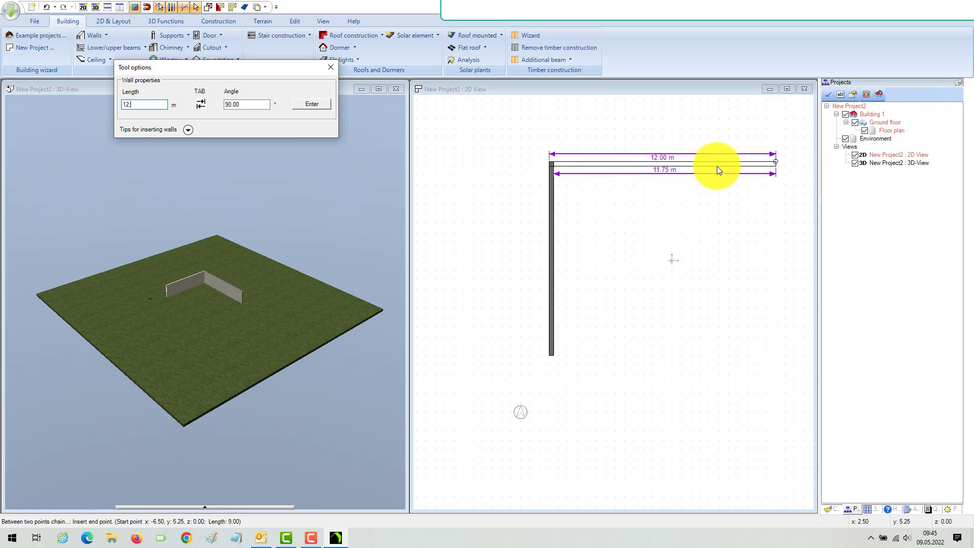
{"action": "type", "text": ",5"}
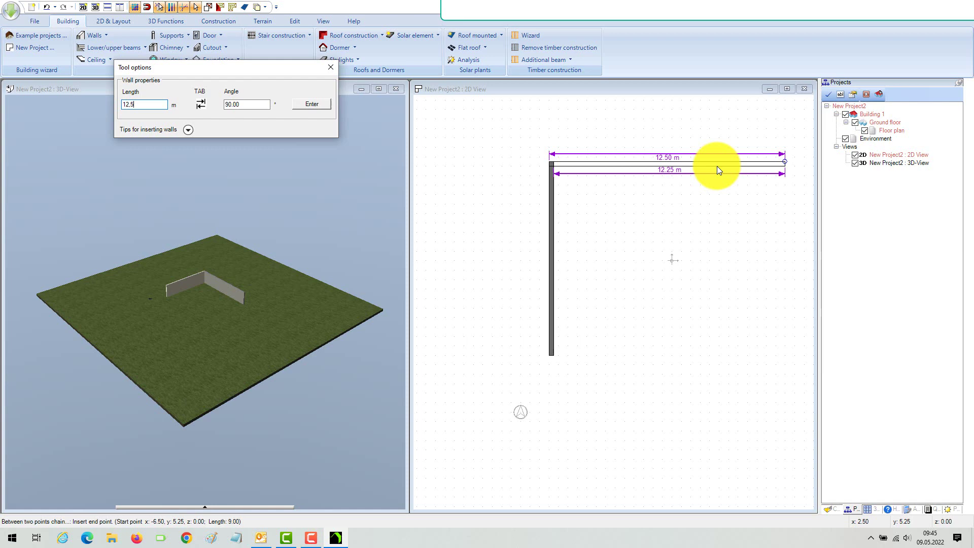
{"action": "key", "text": "Return"}
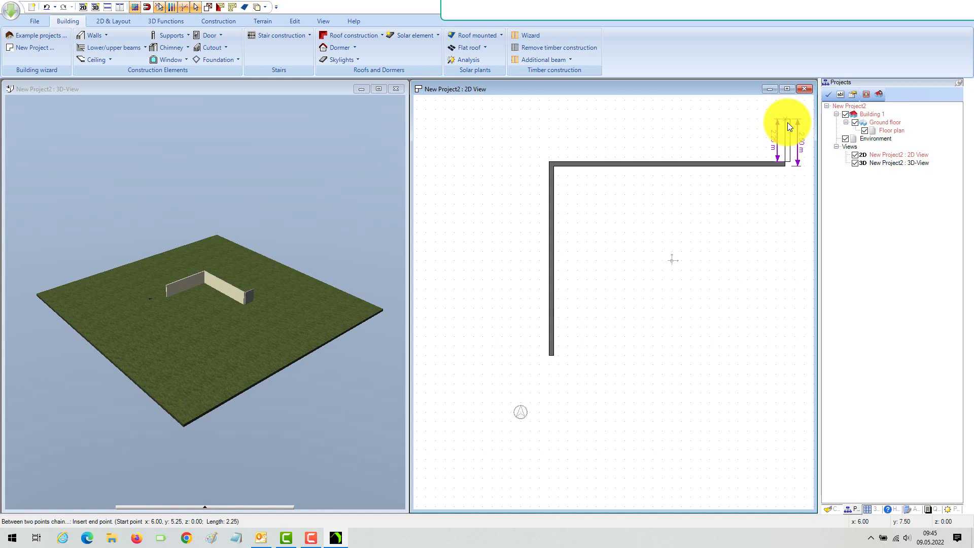
- Add a 2.5 m external wall running upward from the right end of the 12.5 m wall
{"action": "left_click", "coordinate": [788, 123]}
{"action": "type", "text": "2.5"}
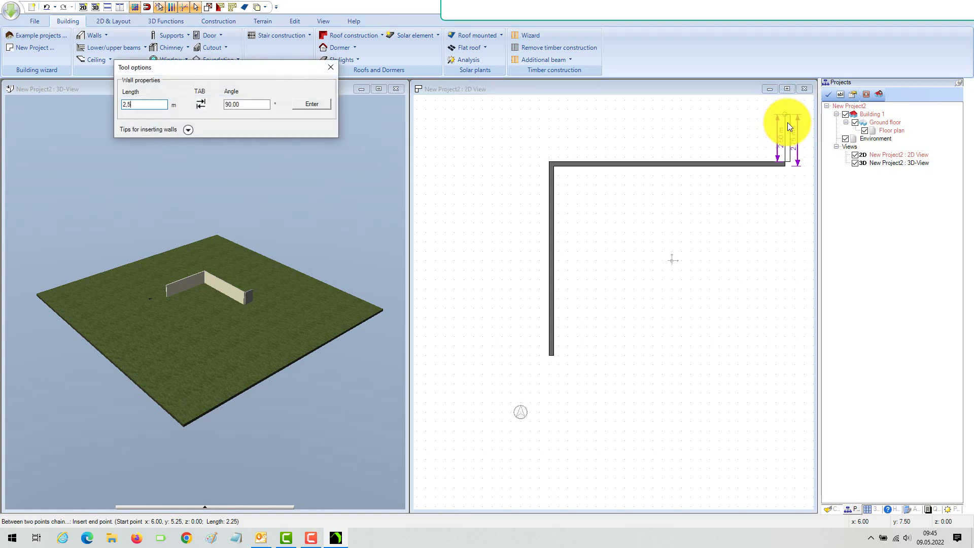
{"action": "key", "text": "Return"}
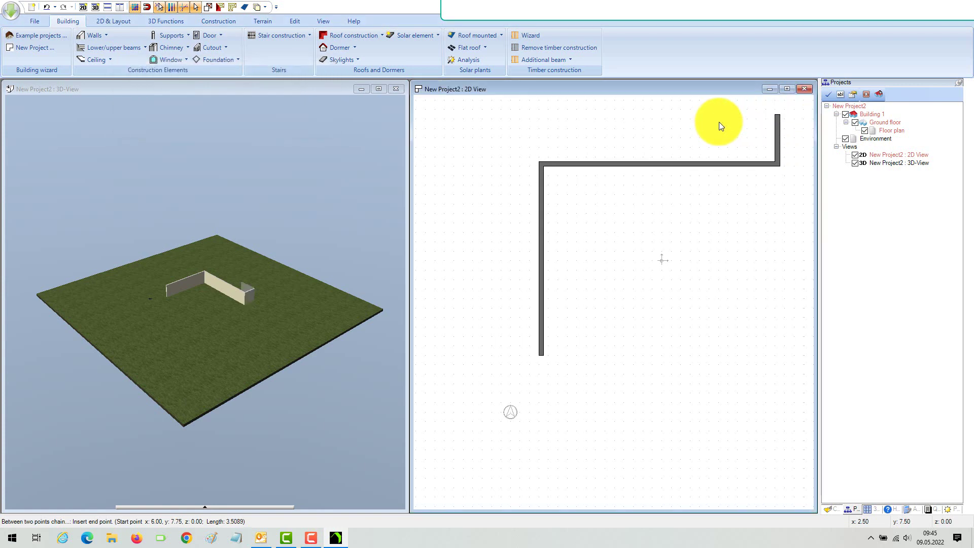
- Continue the chain with a 3.50 m wall to the right and a 12.75 m wall straight down, level with the start point
{"action": "left_click", "coordinate": [802, 115]}
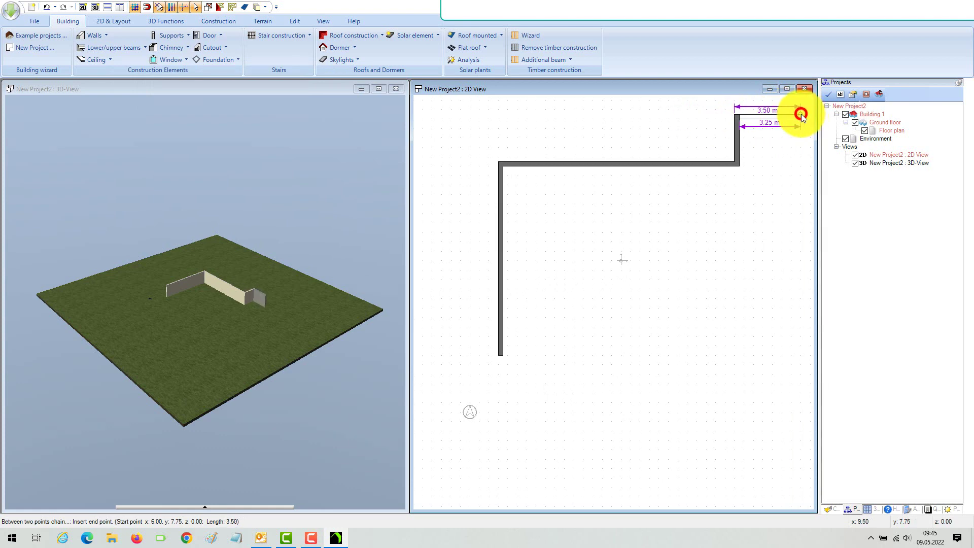
{"action": "key", "text": "Return"}
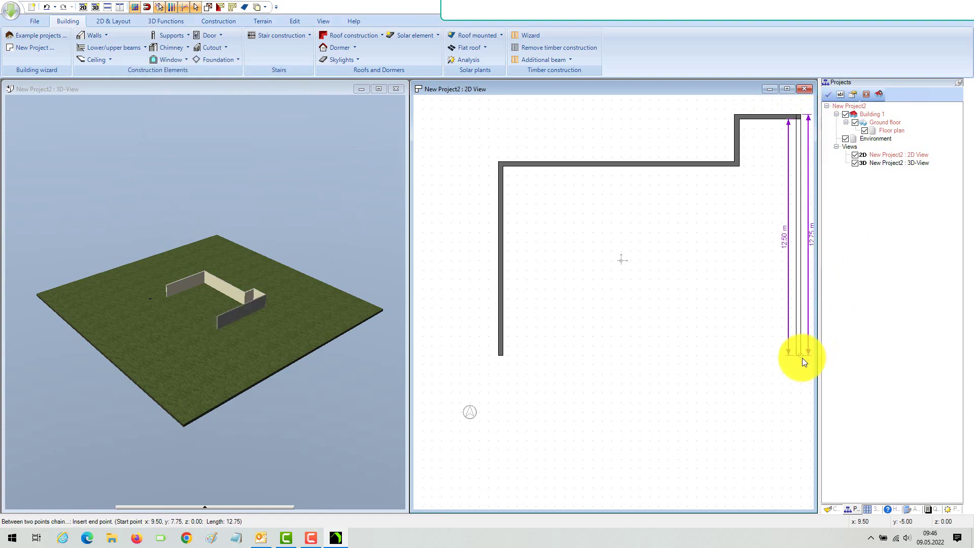
{"action": "left_click", "coordinate": [803, 357]}
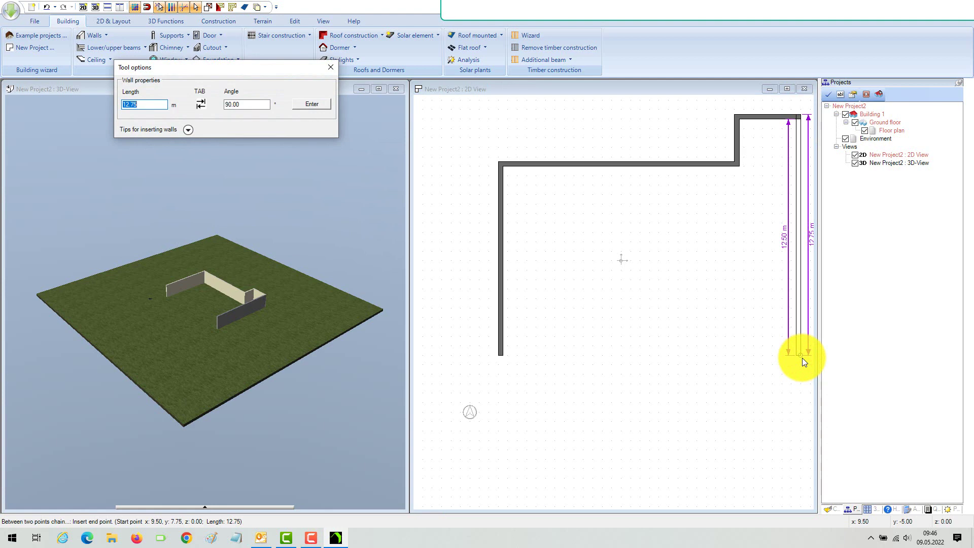
{"action": "key", "text": "Return"}
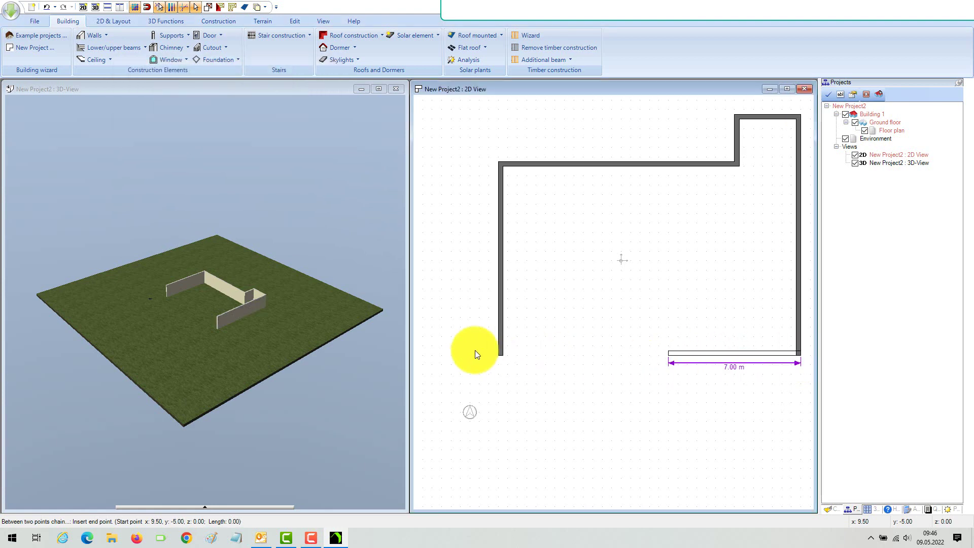
- Close the outline with a 15.875 m external wall running left to the lower end of the first wall
{"action": "right_click", "coordinate": [500, 355]}
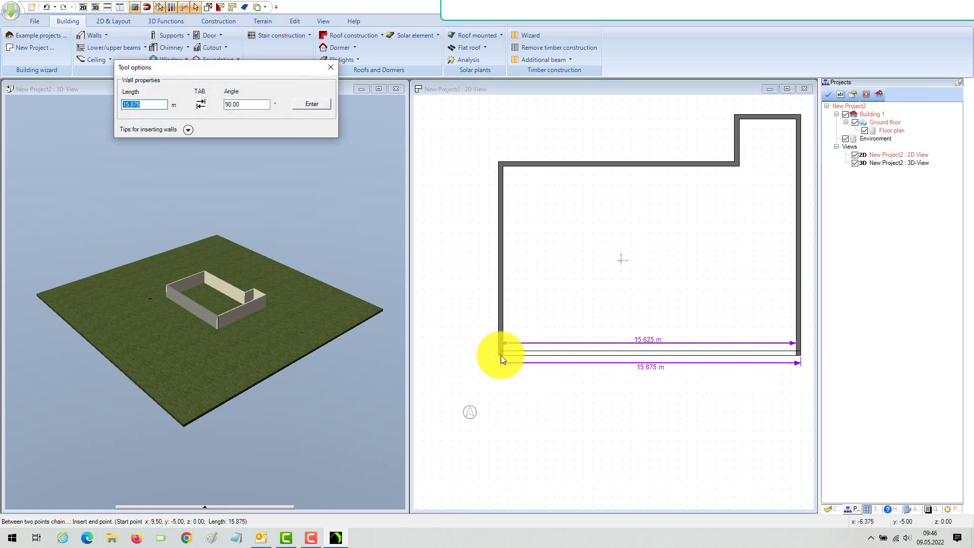
{"action": "key", "text": "Return"}
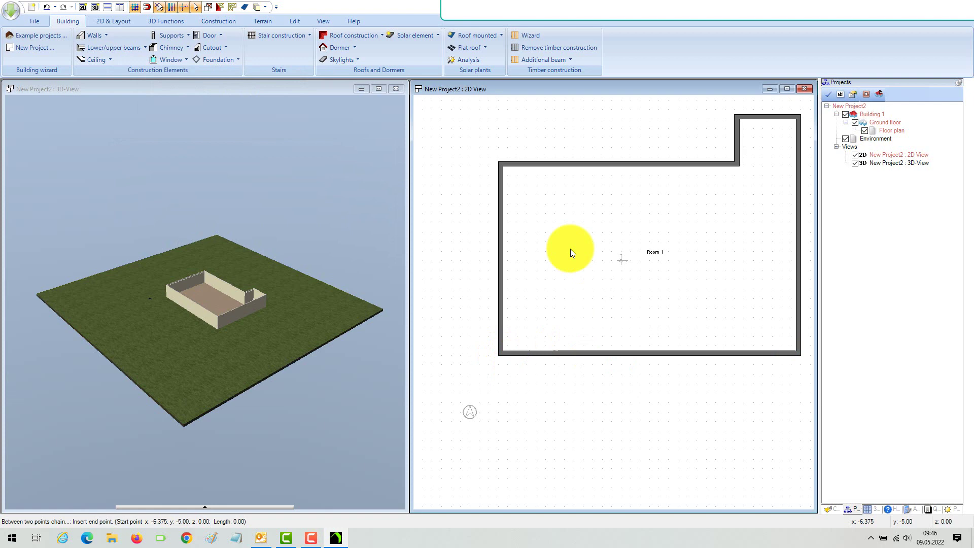
- Measure the outer length of the left external wall between its upper and lower corners
{"action": "left_click", "coordinate": [498, 164]}
{"action": "left_click", "coordinate": [496, 354]}
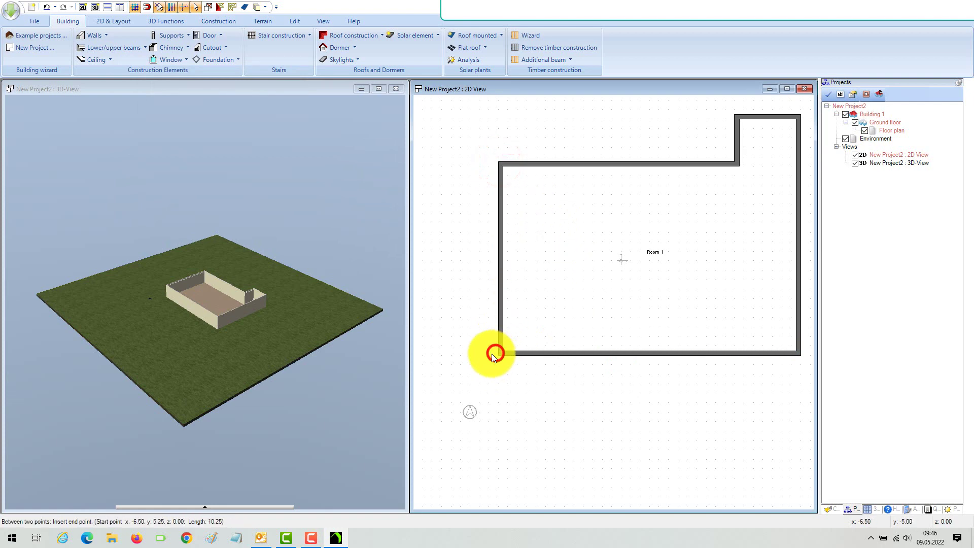
{"action": "scroll", "coordinate": [500, 259], "scroll_direction": "up", "scroll_amount": 2}
{"action": "scroll", "coordinate": [500, 258], "scroll_direction": "up", "scroll_amount": 1}
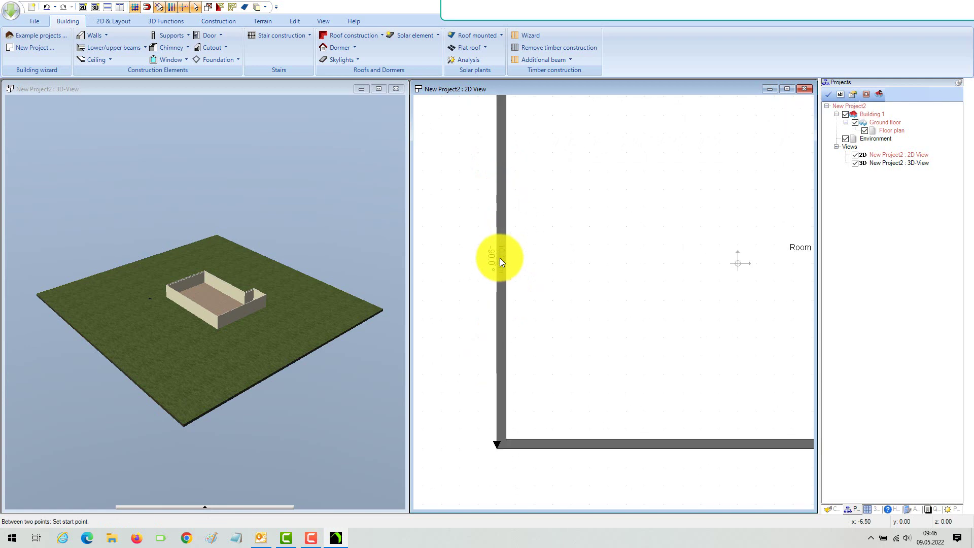
{"action": "scroll", "coordinate": [526, 289], "scroll_direction": "down", "scroll_amount": 5}
{"action": "scroll", "coordinate": [526, 289], "scroll_direction": "right", "scroll_amount": 2}
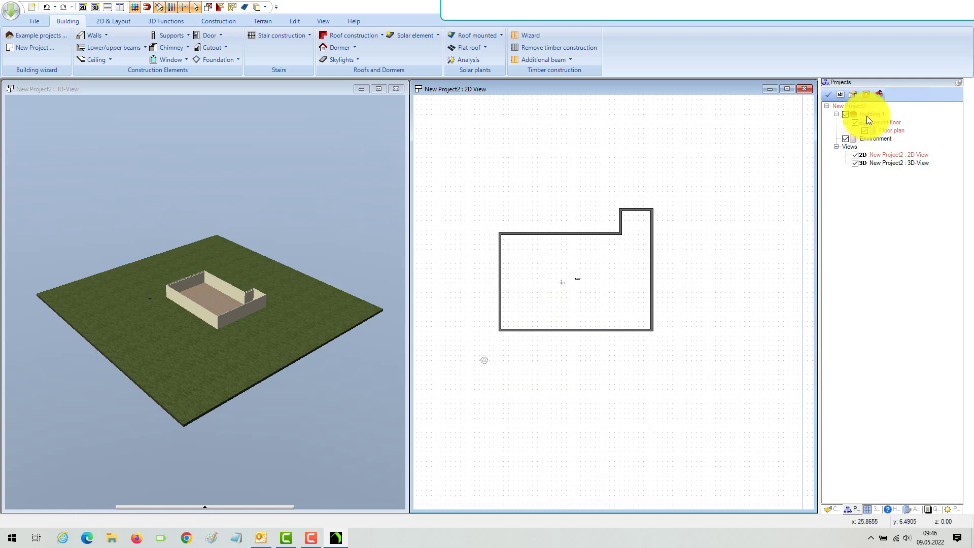
{"action": "right_click", "coordinate": [885, 124]}
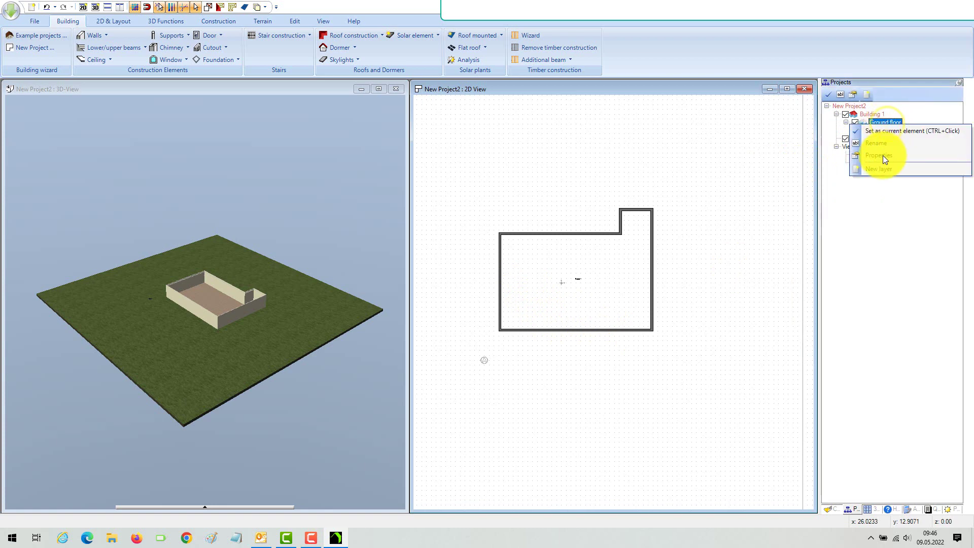
{"action": "left_click", "coordinate": [722, 140]}
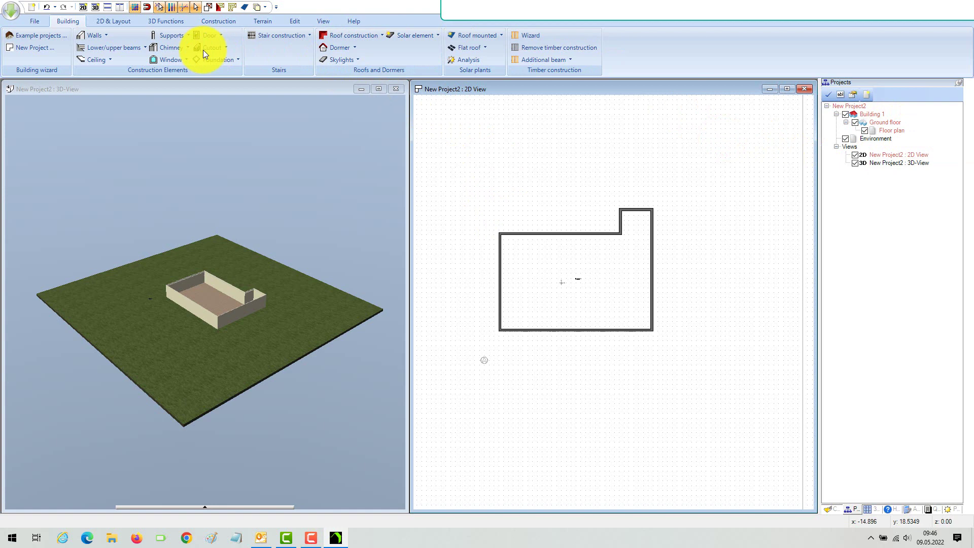
{"action": "left_click", "coordinate": [107, 34]}
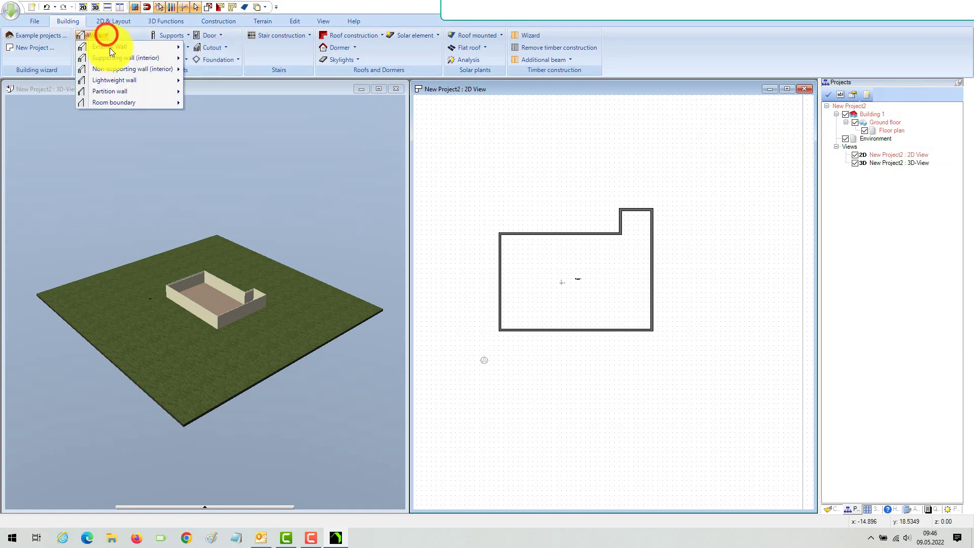
{"action": "mouse_move", "coordinate": [118, 58]}
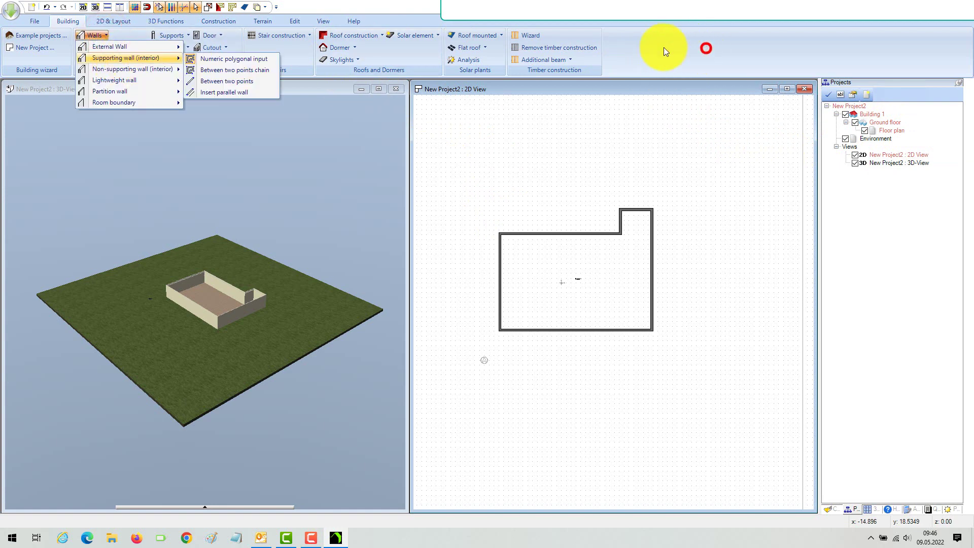
{"action": "left_click", "coordinate": [706, 48]}
{"action": "scroll", "coordinate": [561, 188], "scroll_direction": "up", "scroll_amount": 3}
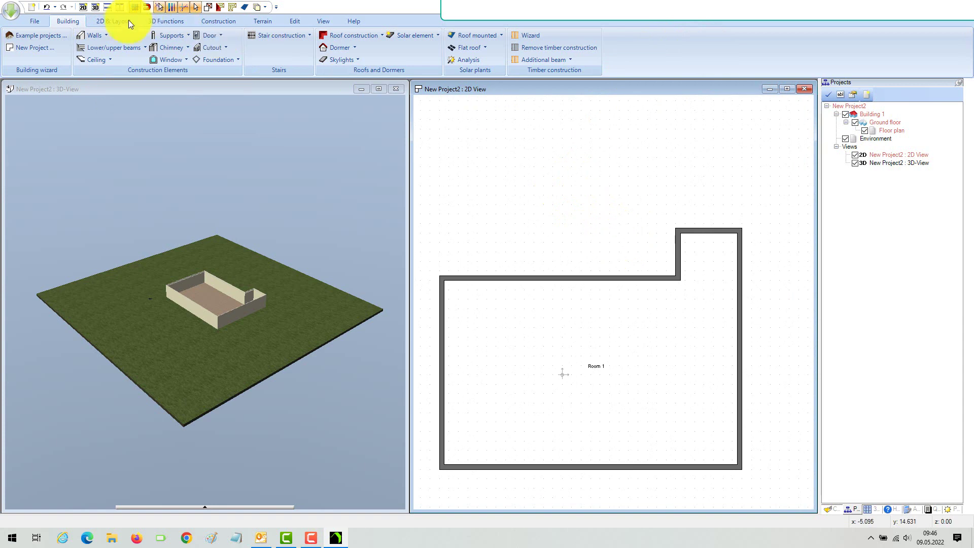
- Start a chain of supporting interior walls at the corner where the 12.5 m and 2.5 m walls meet, with thickness 0.175 m
{"action": "left_click", "coordinate": [106, 34]}
{"action": "mouse_move", "coordinate": [127, 57]}
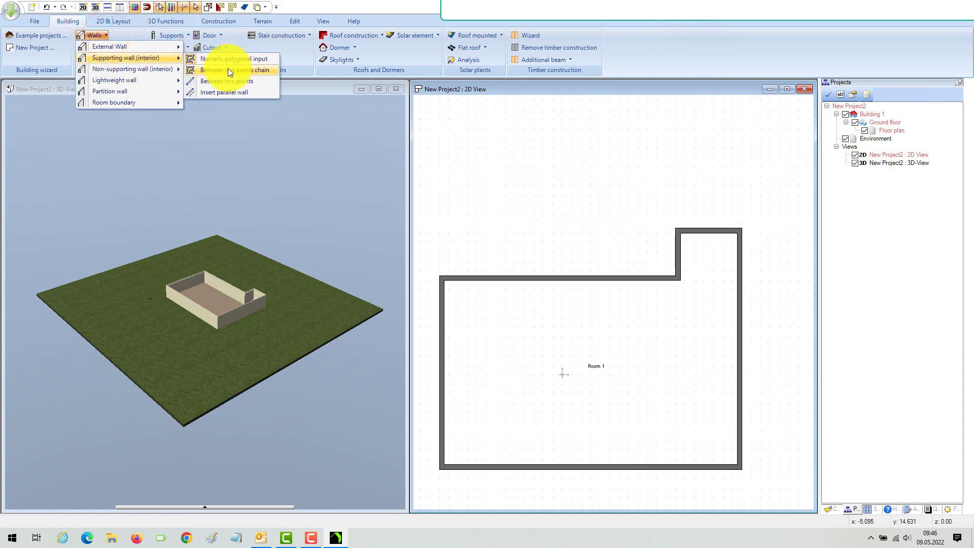
{"action": "left_click", "coordinate": [229, 69]}
{"action": "scroll", "coordinate": [684, 287], "scroll_direction": "up", "scroll_amount": 2}
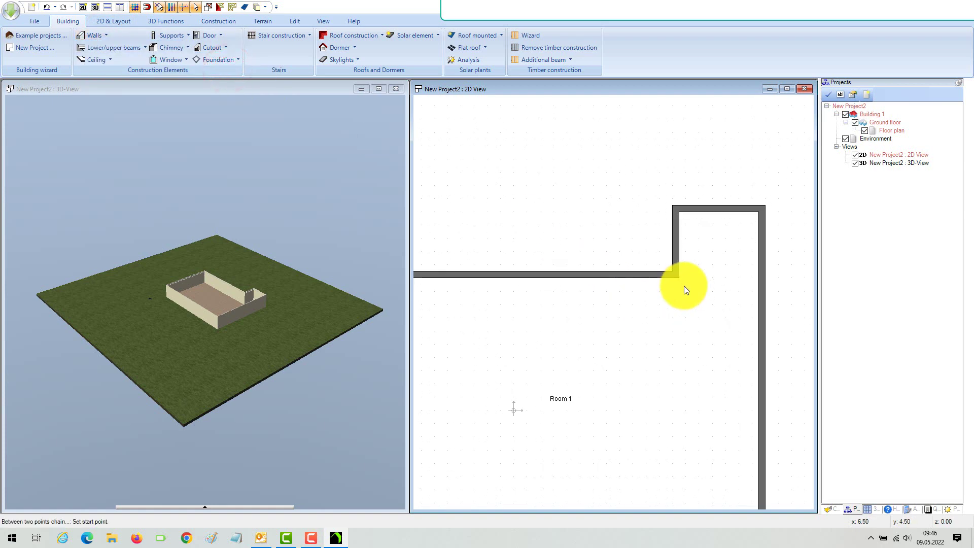
{"action": "scroll", "coordinate": [684, 285], "scroll_direction": "up", "scroll_amount": 2}
{"action": "left_click", "coordinate": [672, 263]}
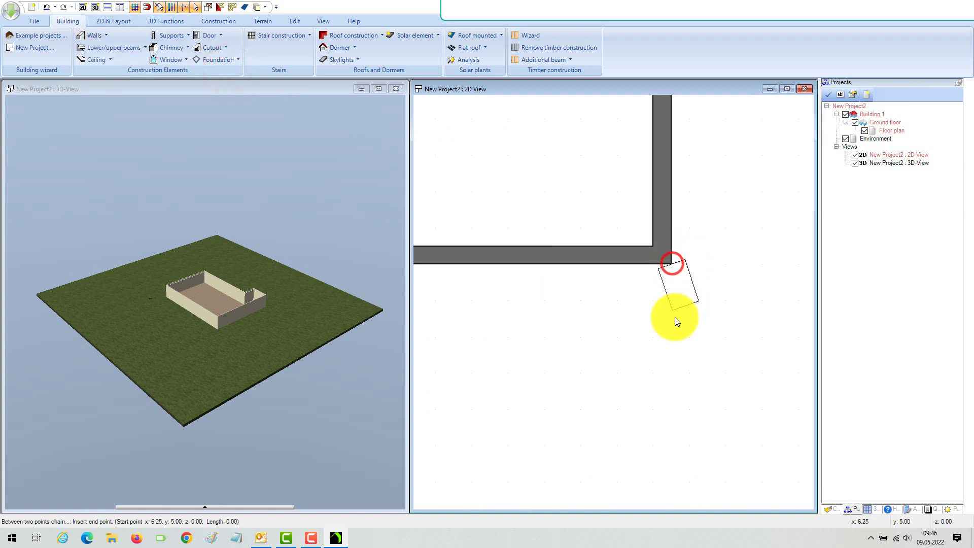
{"action": "right_click", "coordinate": [674, 321]}
{"action": "left_click", "coordinate": [717, 371]}
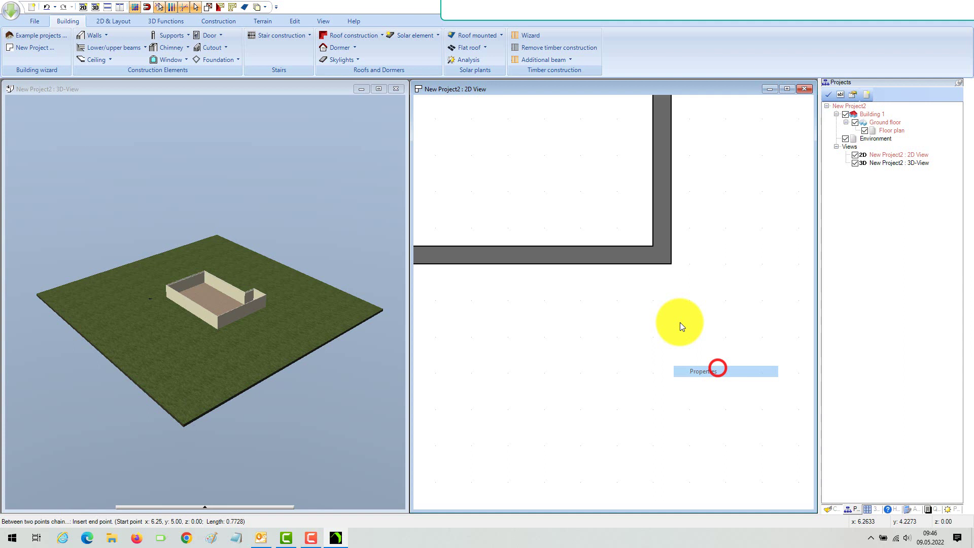
{"action": "double_click", "coordinate": [394, 189]}
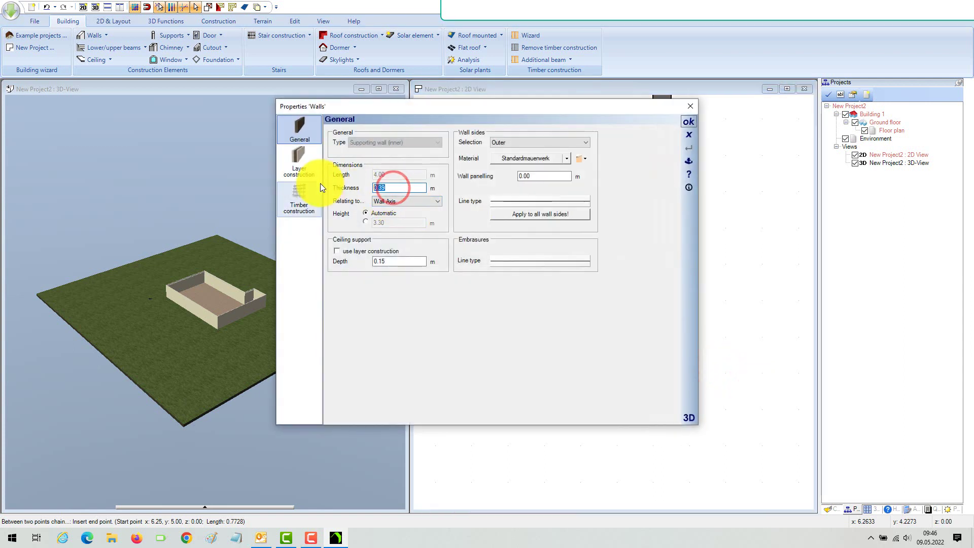
{"action": "type", "text": "0.175"}
- Set the masonry layer's 2D fill color to DimGray, then save the interior wall's properties as default and apply them
{"action": "left_click", "coordinate": [300, 159]}
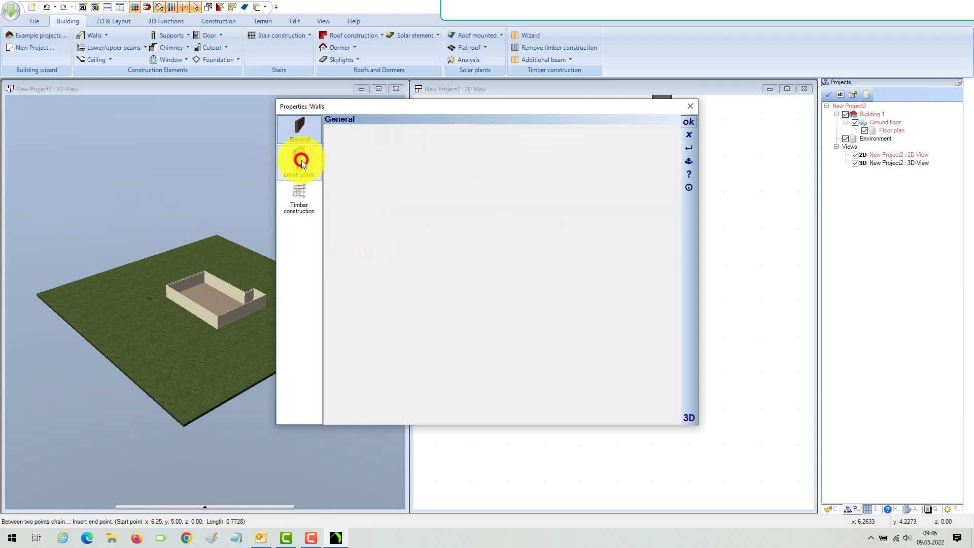
{"action": "left_click", "coordinate": [597, 170]}
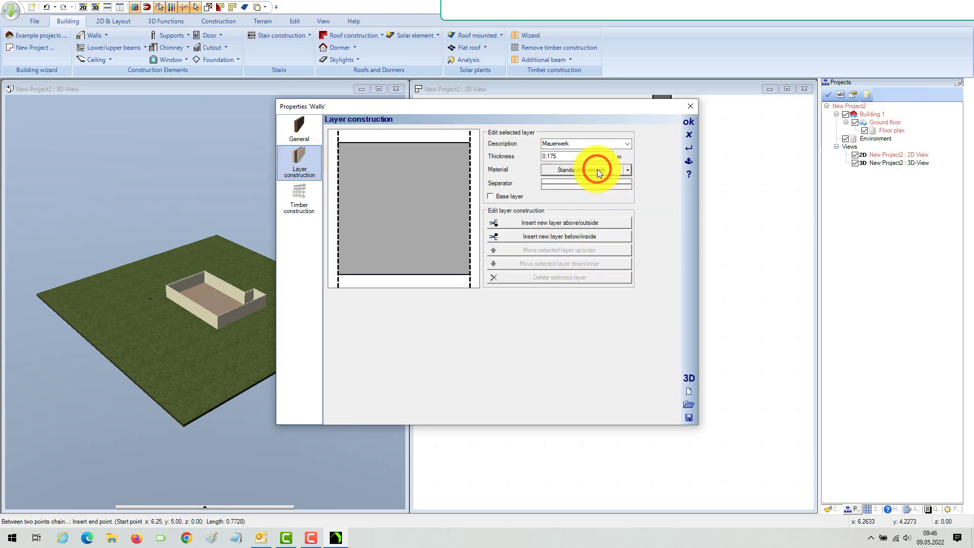
{"action": "left_click", "coordinate": [352, 118]}
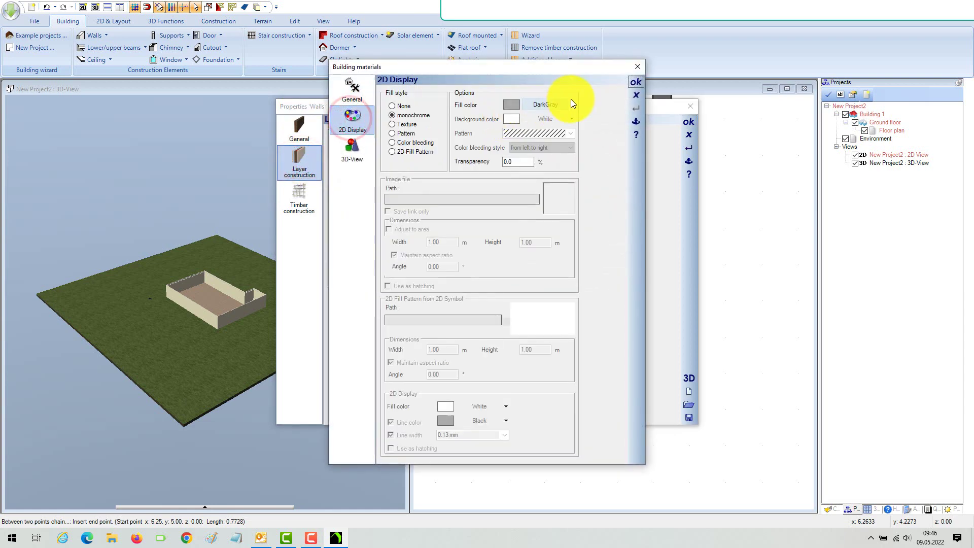
{"action": "left_click", "coordinate": [570, 103]}
{"action": "left_click", "coordinate": [553, 134]}
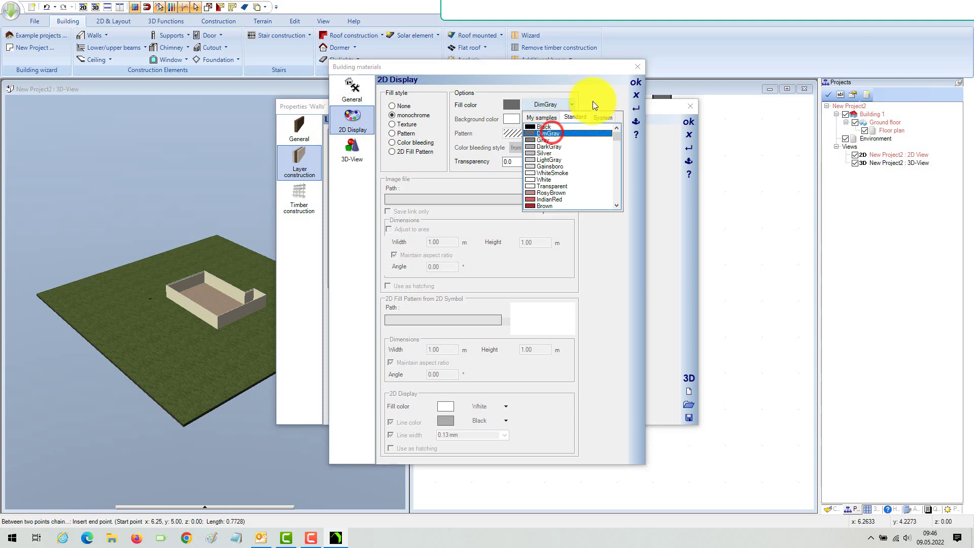
{"action": "left_click", "coordinate": [593, 101]}
{"action": "left_click", "coordinate": [636, 82]}
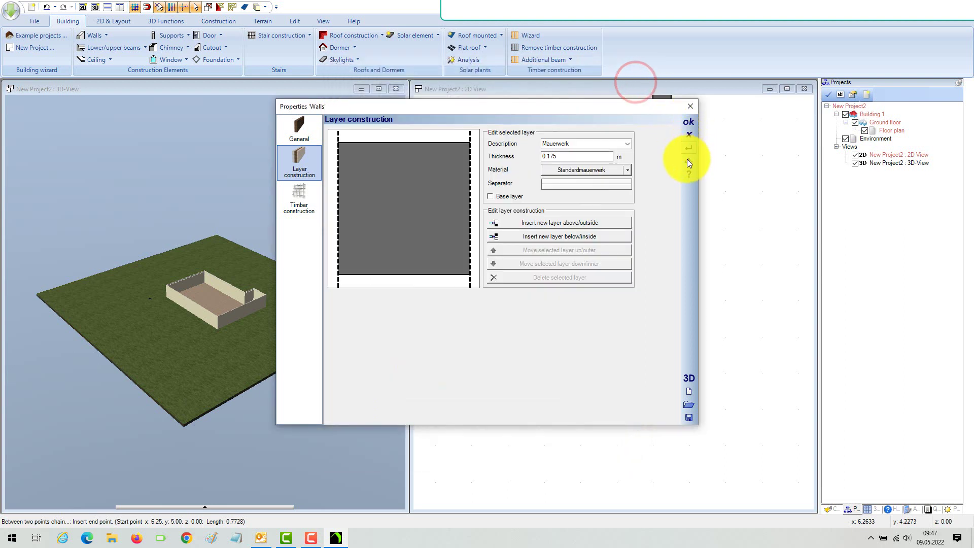
{"action": "left_click", "coordinate": [688, 162]}
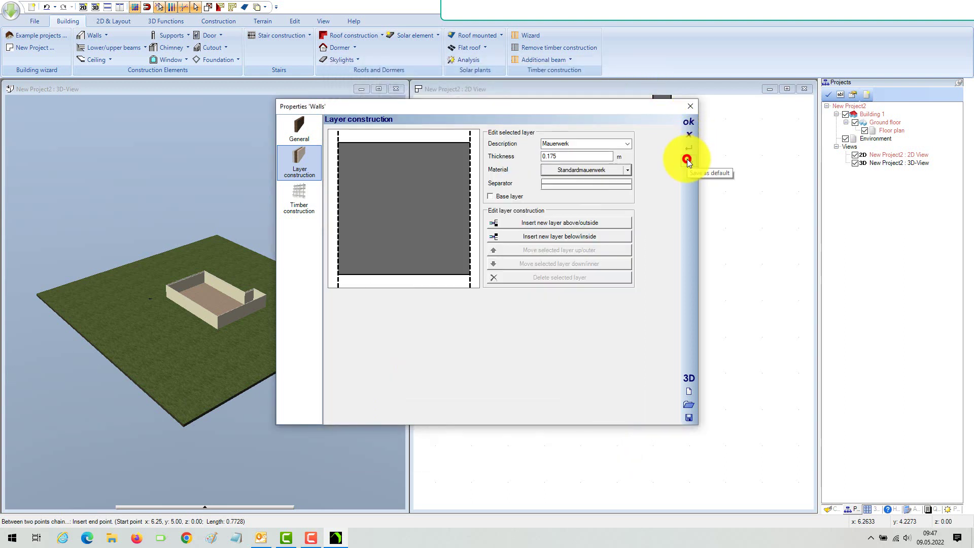
{"action": "left_click", "coordinate": [688, 122]}
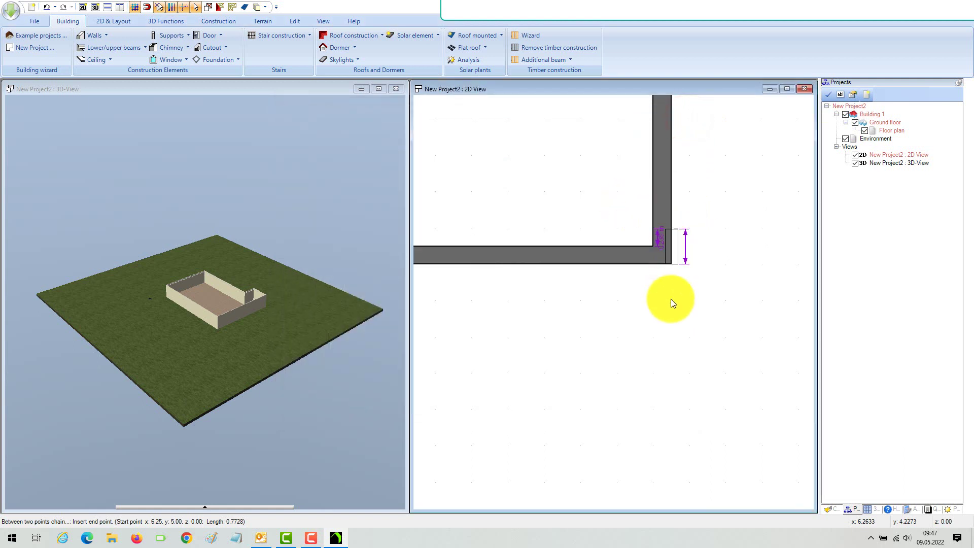
- Draw the supporting wall 9.75 m straight down to the inner face of the bottom external wall and end the chain
{"action": "scroll", "coordinate": [670, 303], "scroll_direction": "up", "scroll_amount": 3}
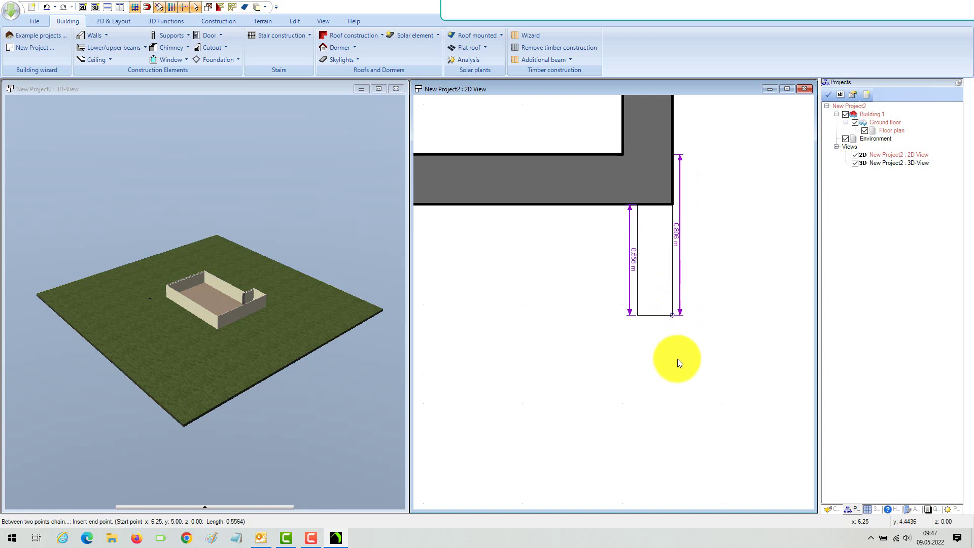
{"action": "scroll", "coordinate": [677, 358], "scroll_direction": "down", "scroll_amount": 2}
{"action": "scroll", "coordinate": [677, 359], "scroll_direction": "down", "scroll_amount": 6}
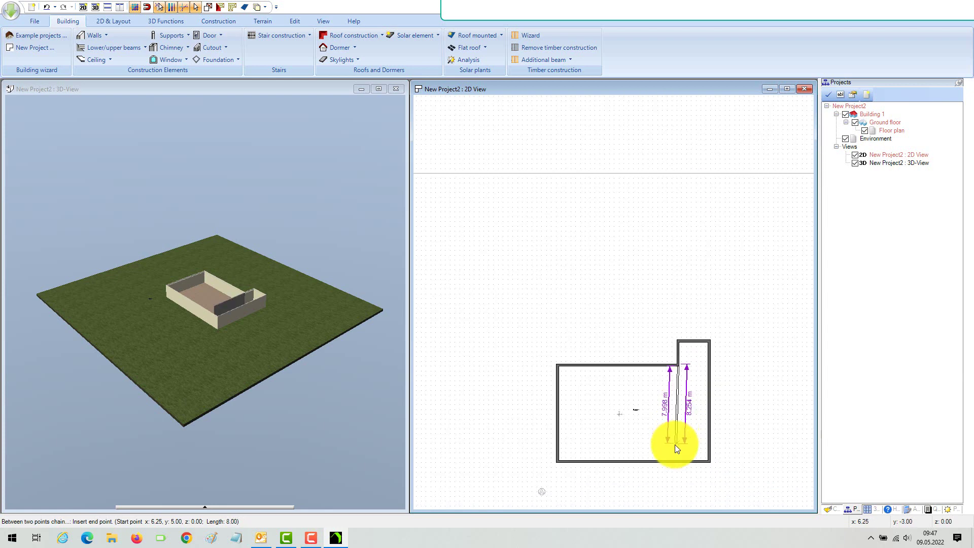
{"action": "scroll", "coordinate": [675, 444], "scroll_direction": "up", "scroll_amount": 5}
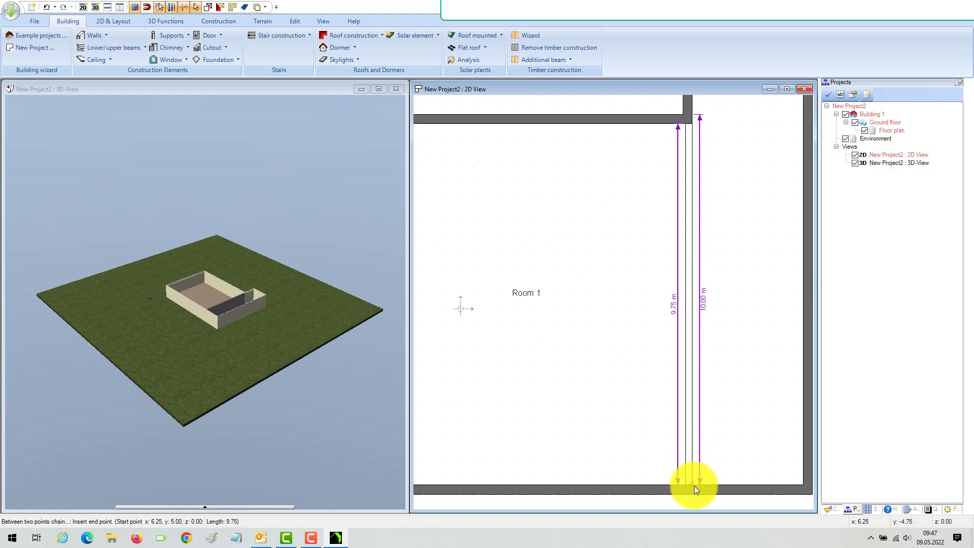
{"action": "left_click", "coordinate": [694, 486]}
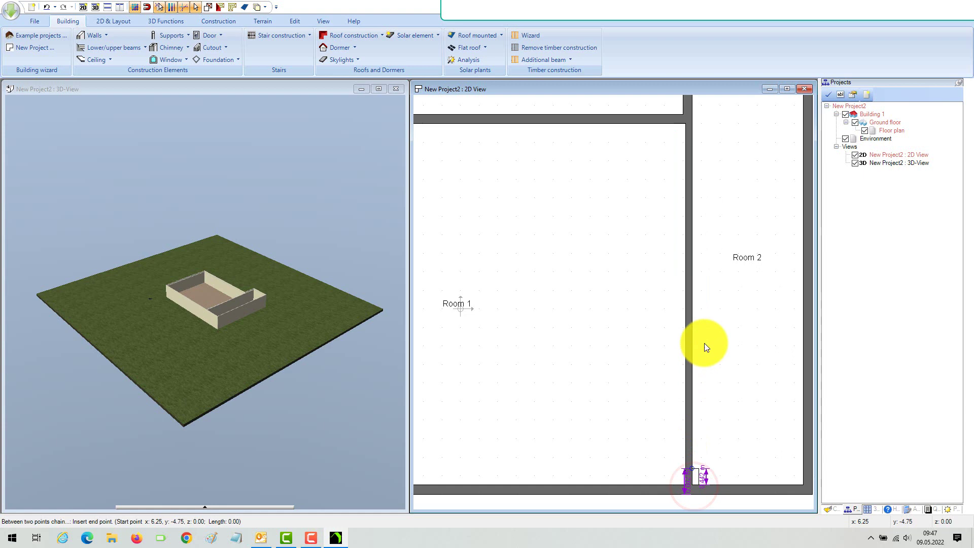
{"action": "right_click", "coordinate": [718, 316]}
{"action": "left_click", "coordinate": [755, 317]}
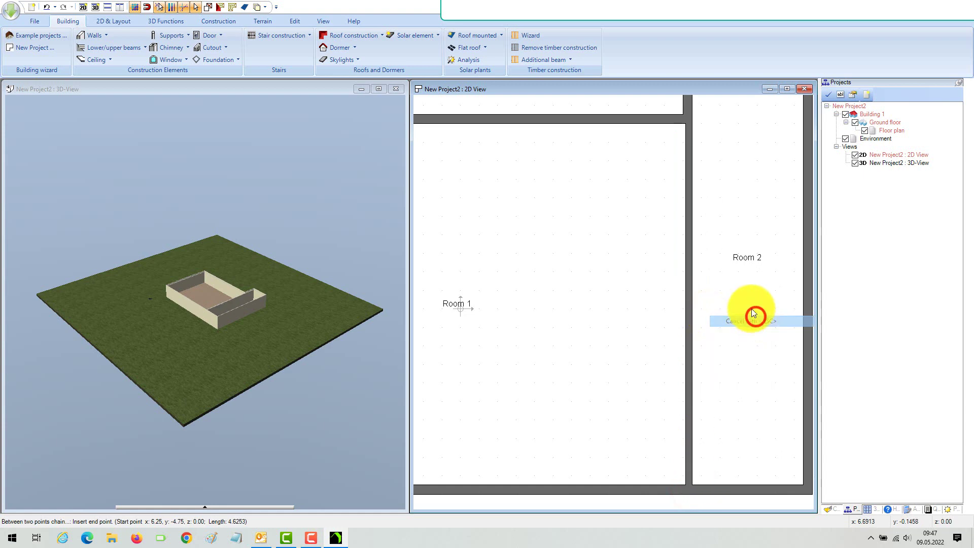
- Add a numeric parallel guideline in Room 1, 4.75 m to the left of the supporting interior wall's left face
{"action": "left_click", "coordinate": [108, 20]}
{"action": "left_click", "coordinate": [37, 46]}
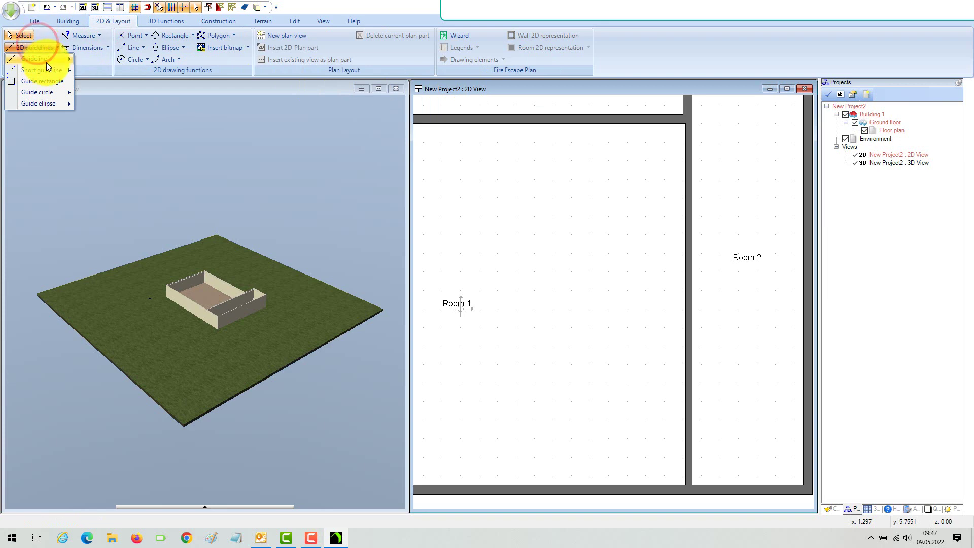
{"action": "mouse_move", "coordinate": [48, 62]}
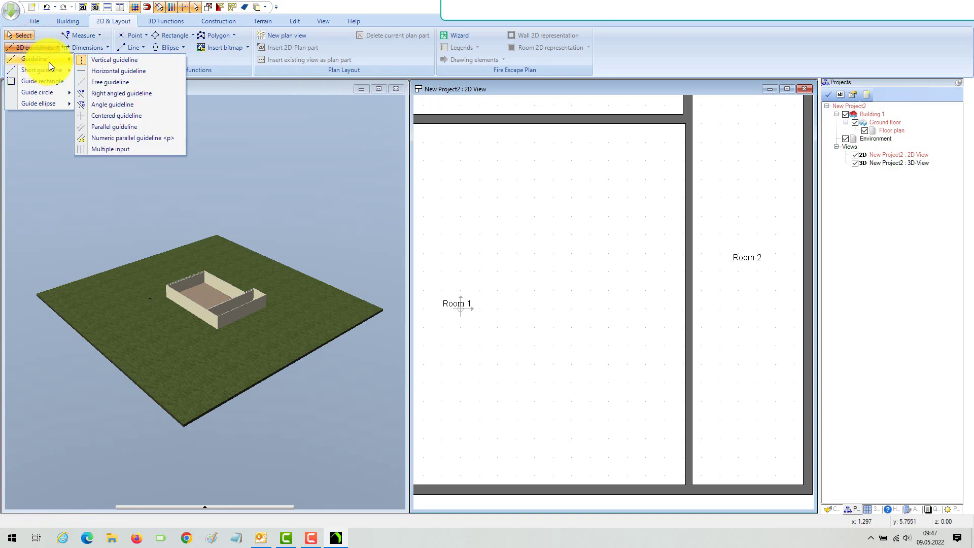
{"action": "left_click", "coordinate": [138, 137]}
{"action": "scroll", "coordinate": [639, 307], "scroll_direction": "down", "scroll_amount": 2}
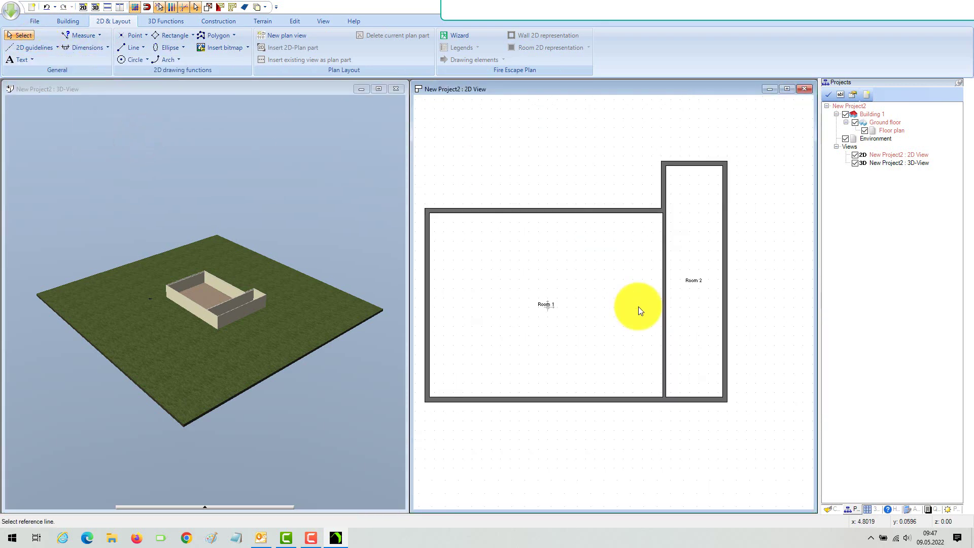
{"action": "scroll", "coordinate": [638, 306], "scroll_direction": "down", "scroll_amount": 1}
{"action": "middle_click_drag", "start_coordinate": [639, 307], "coordinate": [660, 304]}
{"action": "scroll", "coordinate": [670, 301], "scroll_direction": "up", "scroll_amount": 4}
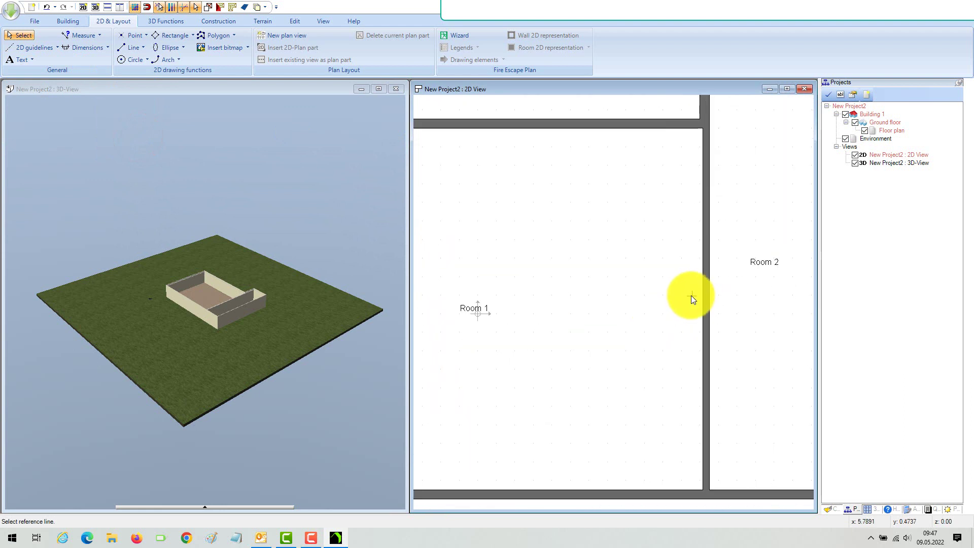
{"action": "scroll", "coordinate": [692, 296], "scroll_direction": "up", "scroll_amount": 3}
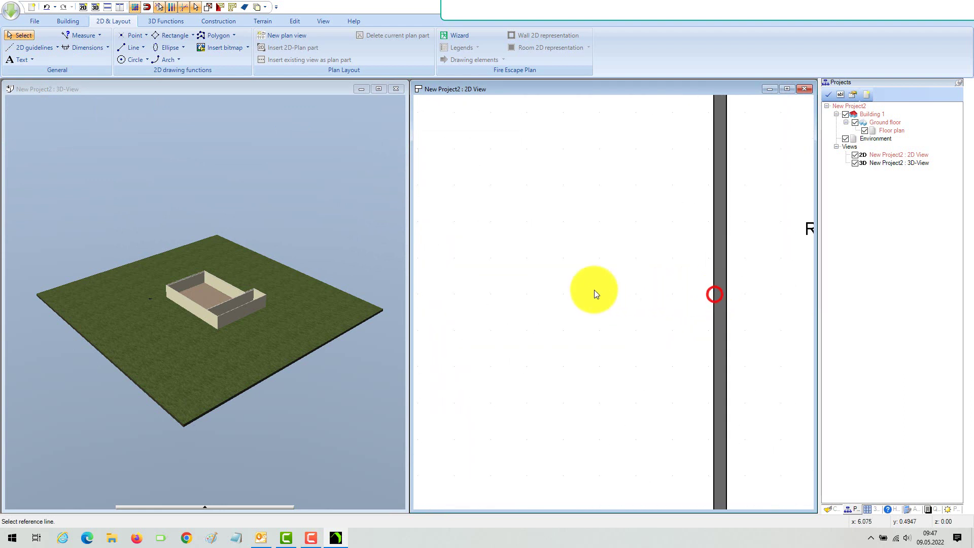
{"action": "left_click", "coordinate": [527, 300]}
{"action": "scroll", "coordinate": [526, 299], "scroll_direction": "down", "scroll_amount": 4}
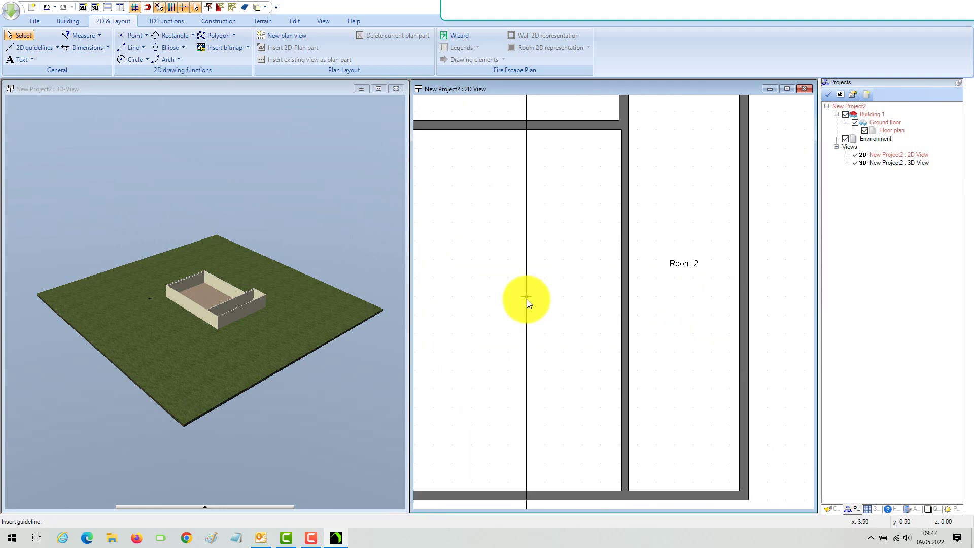
{"action": "left_click", "coordinate": [489, 296]}
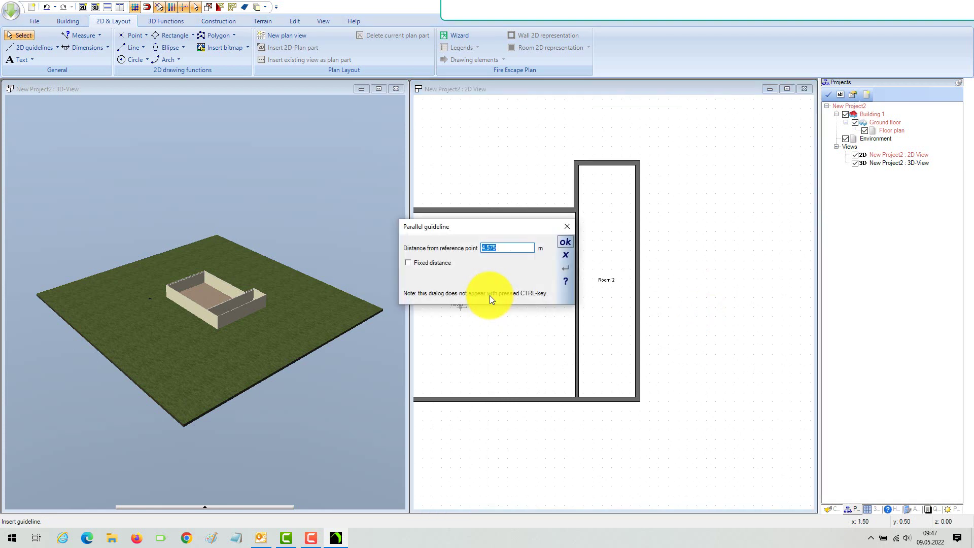
{"action": "type", "text": "4,75"}
{"action": "key", "text": "Return"}
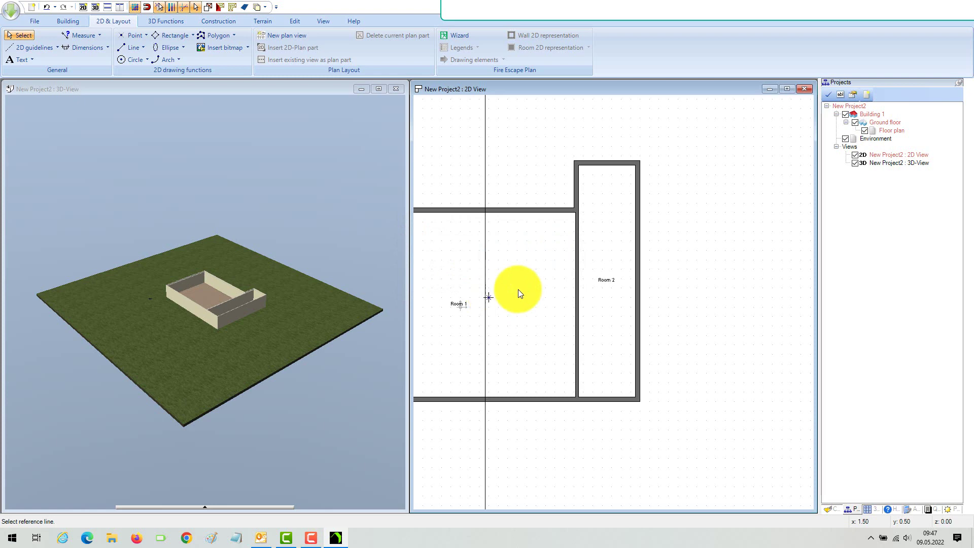
- Start a chain of supporting interior walls where the vertical guideline meets the inner face of Room 1's upper external wall
{"action": "left_click", "coordinate": [72, 21]}
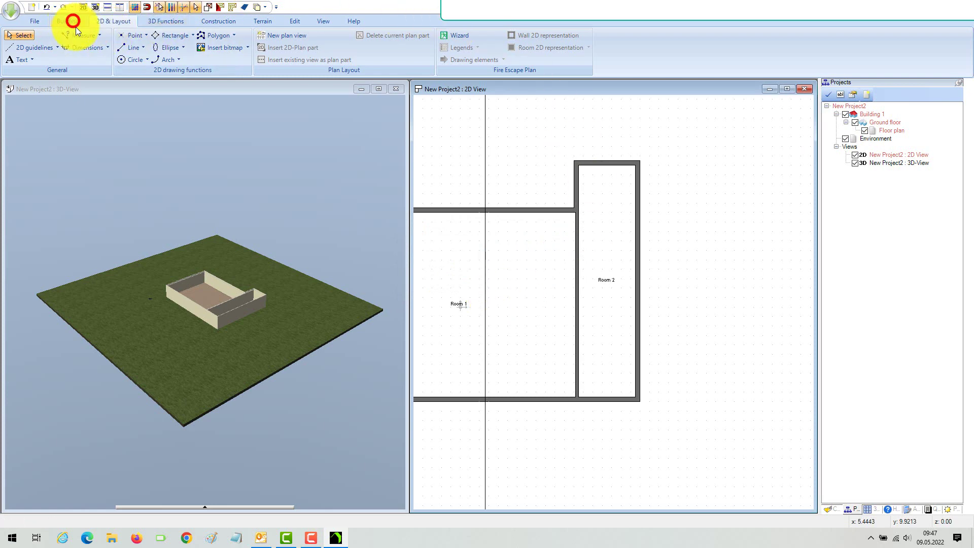
{"action": "left_click", "coordinate": [110, 36]}
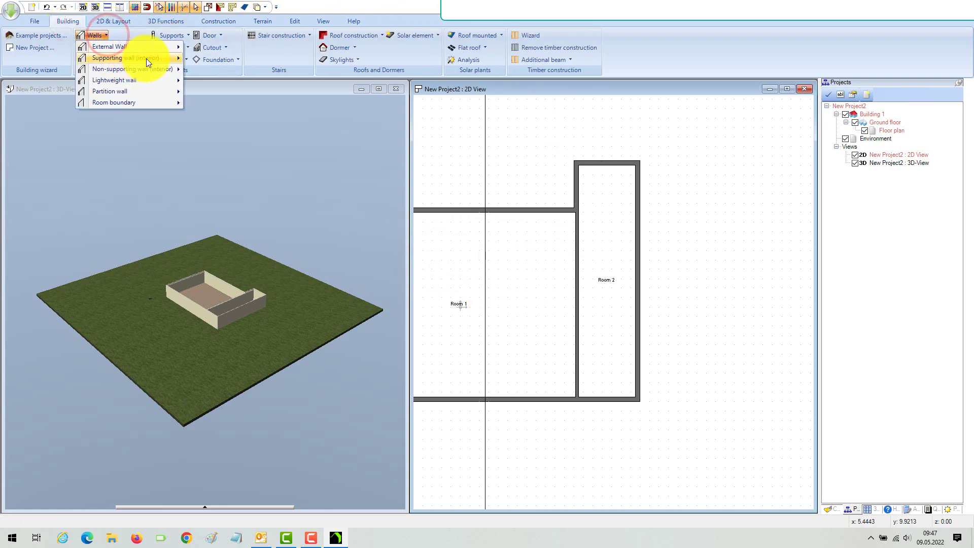
{"action": "mouse_move", "coordinate": [146, 57]}
{"action": "left_click", "coordinate": [263, 71]}
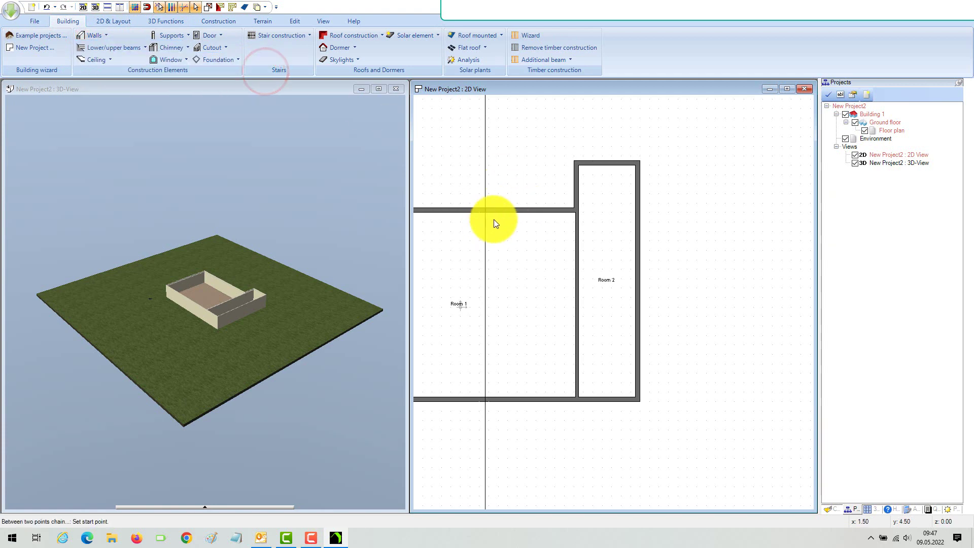
{"action": "scroll", "coordinate": [486, 206], "scroll_direction": "up", "scroll_amount": 2}
{"action": "left_click", "coordinate": [486, 206]}
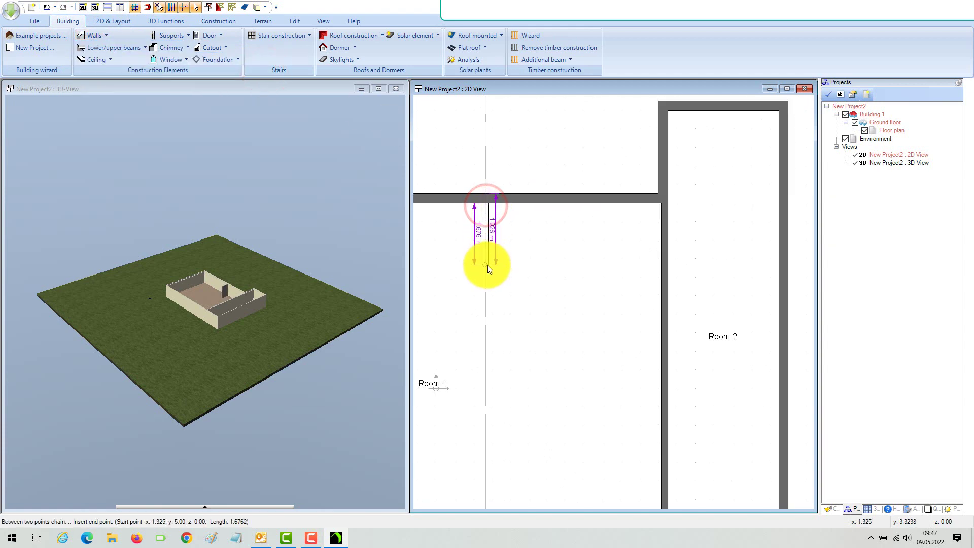
- Draw the supporting wall about 4.9 m straight down along the guideline's left side and end the chain
{"action": "scroll", "coordinate": [481, 256], "scroll_direction": "up", "scroll_amount": 2}
{"action": "scroll", "coordinate": [480, 256], "scroll_direction": "up", "scroll_amount": 2}
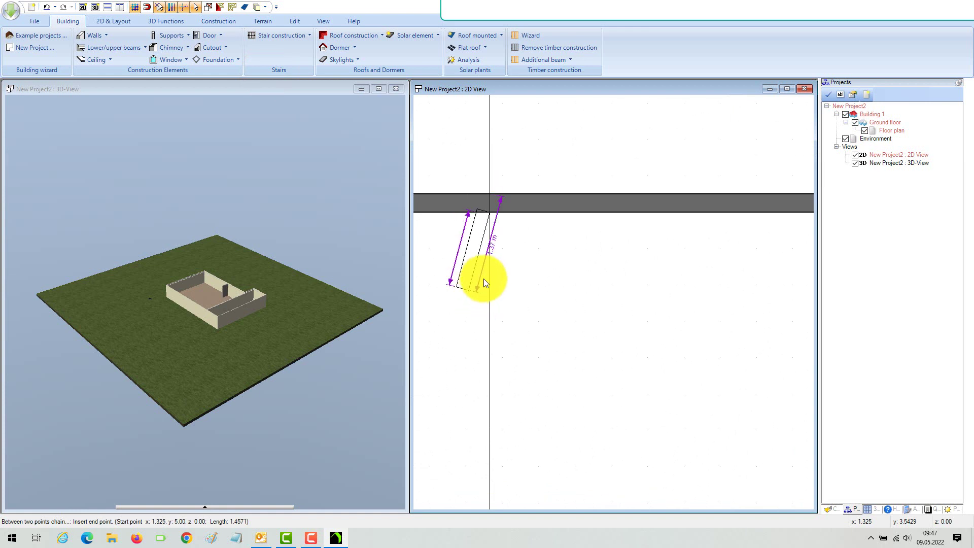
{"action": "scroll", "coordinate": [486, 273], "scroll_direction": "down", "scroll_amount": 3}
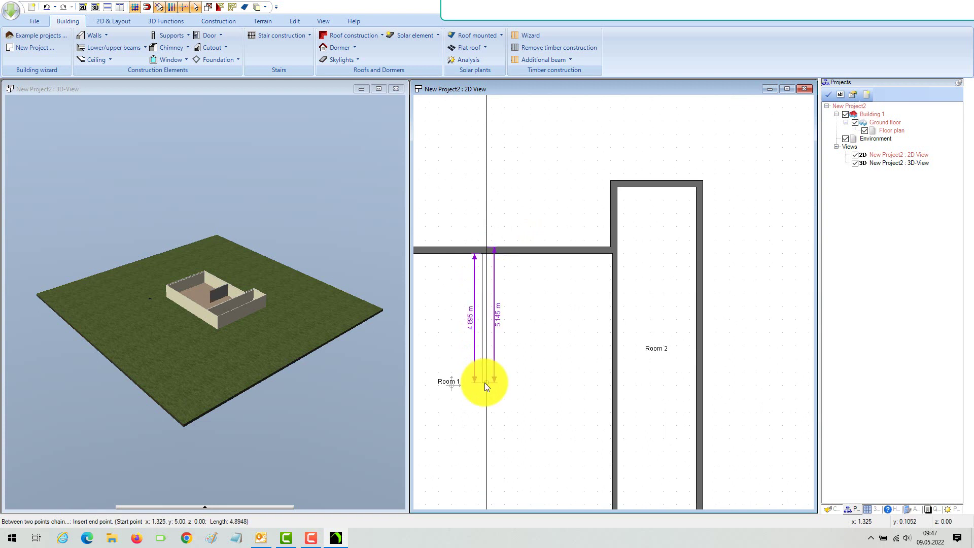
{"action": "left_click", "coordinate": [485, 382]}
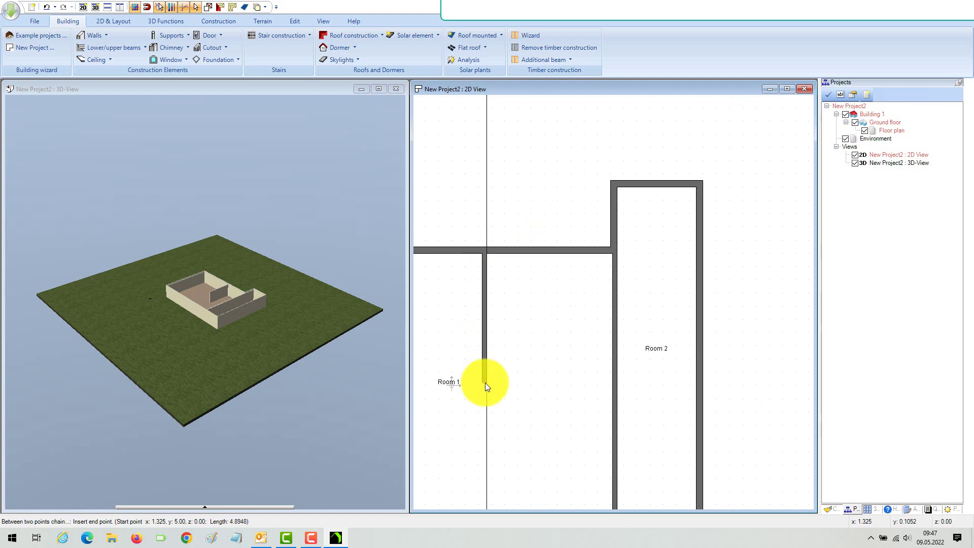
{"action": "right_click", "coordinate": [524, 298]}
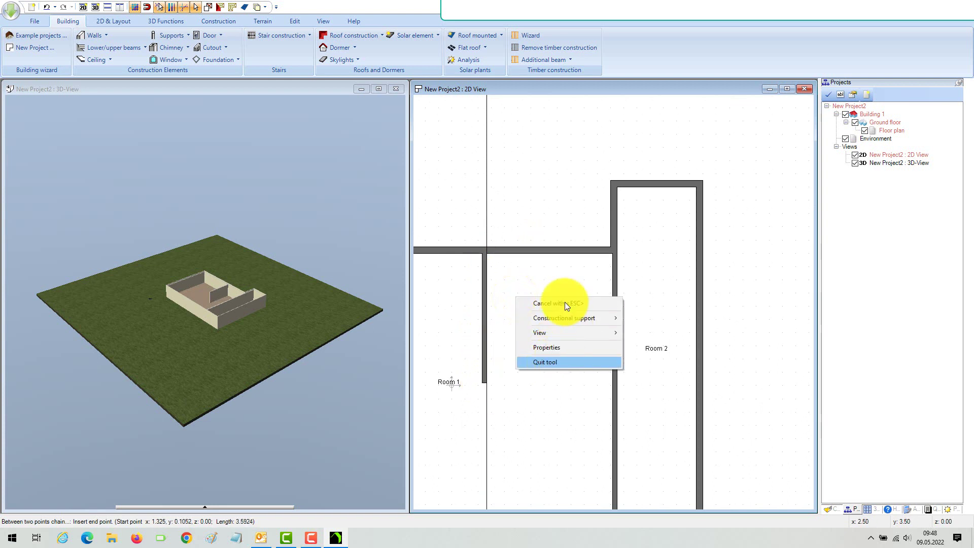
{"action": "left_click", "coordinate": [551, 362]}
- Add a numeric parallel guideline in Room 1, 5.50 m below the inner face of the upper external wall
{"action": "scroll", "coordinate": [537, 223], "scroll_direction": "down", "scroll_amount": 2}
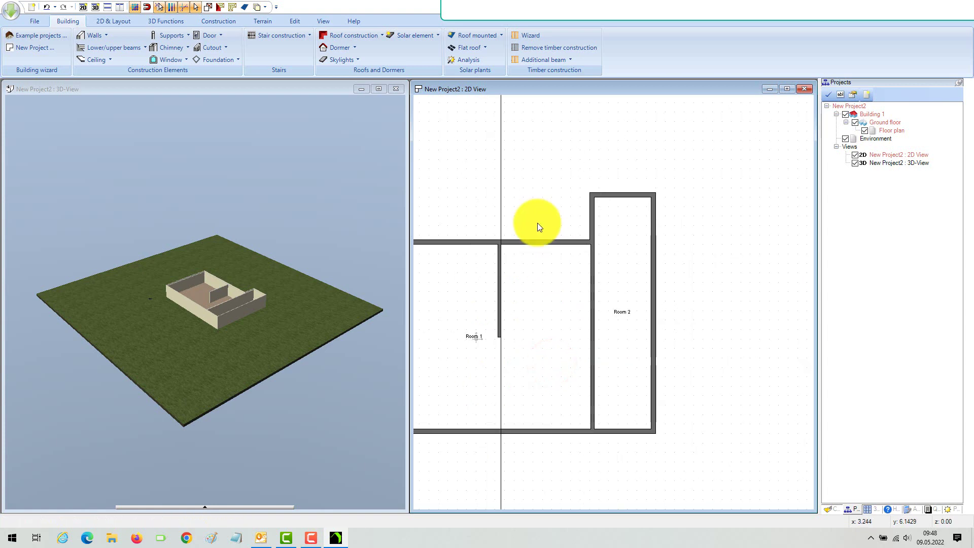
{"action": "left_click", "coordinate": [102, 19]}
{"action": "left_click", "coordinate": [51, 48]}
{"action": "mouse_move", "coordinate": [63, 58]}
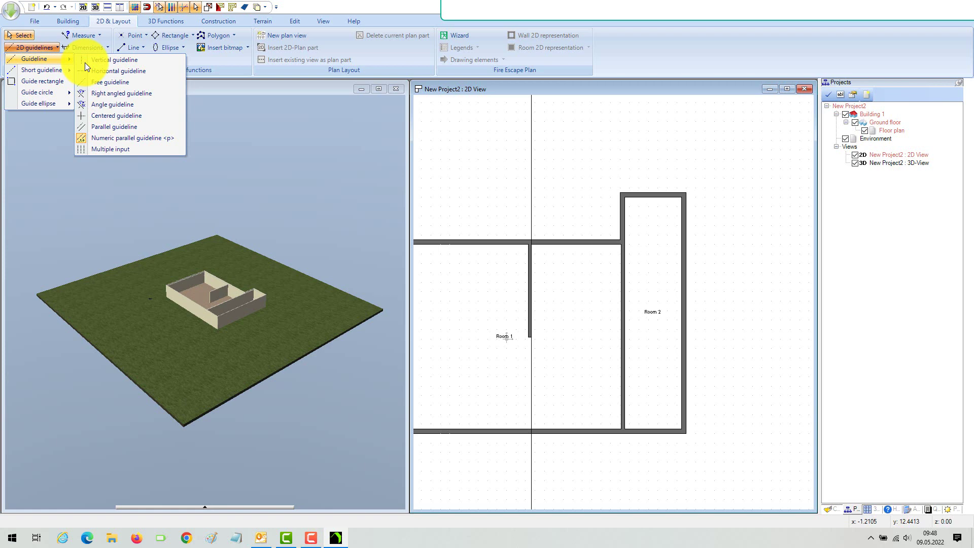
{"action": "left_click", "coordinate": [162, 138]}
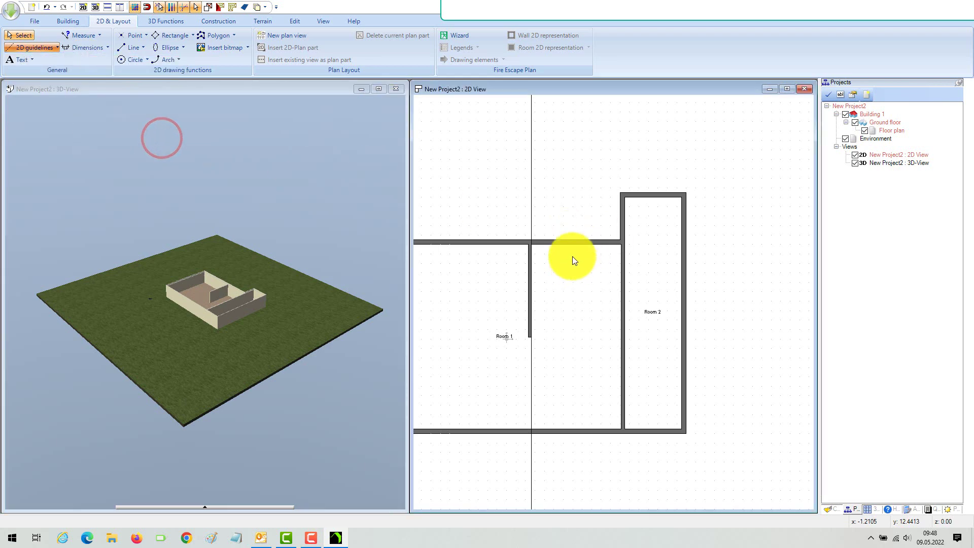
{"action": "scroll", "coordinate": [573, 253], "scroll_direction": "up", "scroll_amount": 3}
{"action": "left_click", "coordinate": [575, 234]}
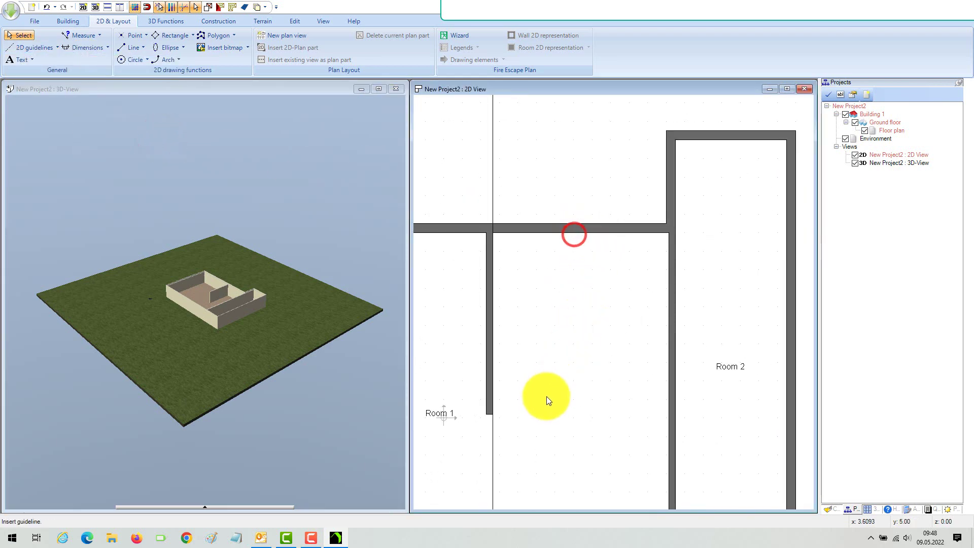
{"action": "left_click", "coordinate": [557, 431]}
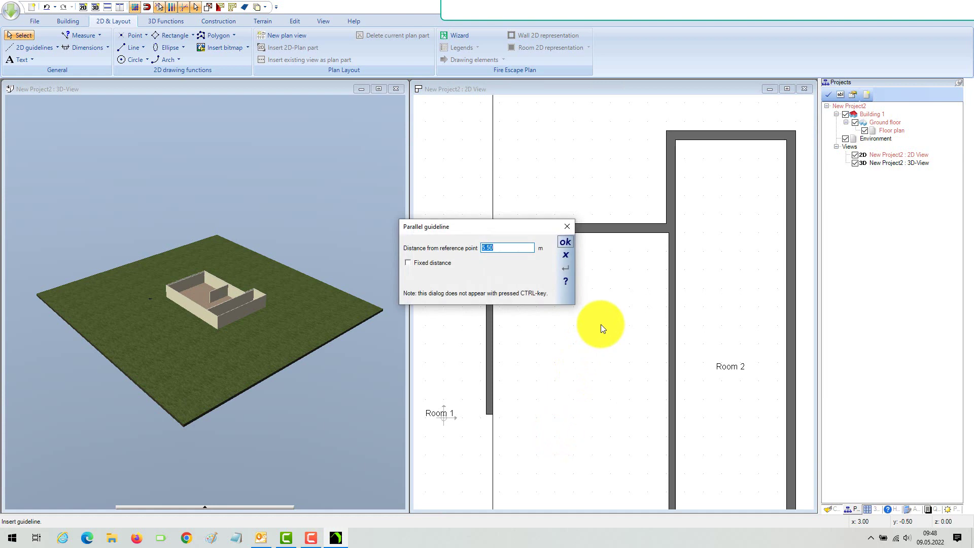
{"action": "key", "text": "Return"}
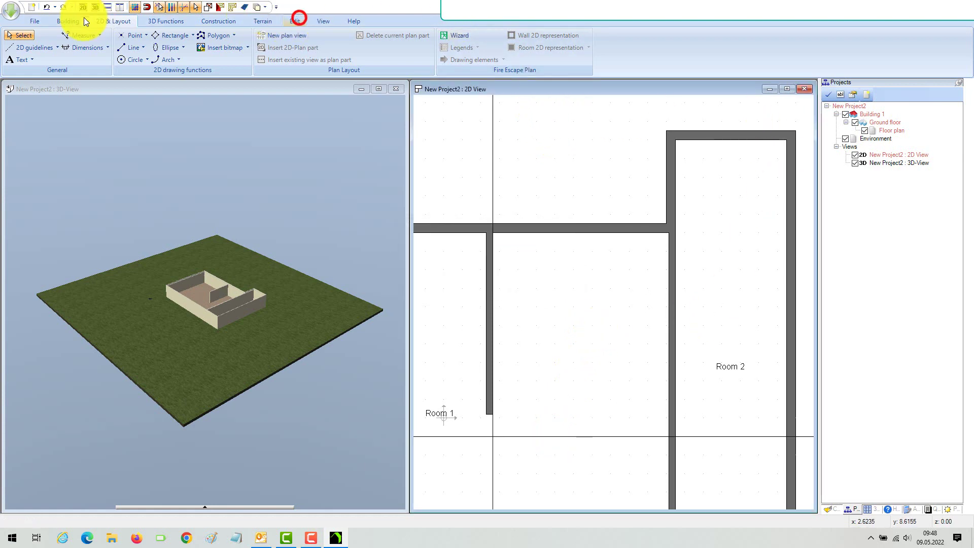
- Extend the free lower end of the new interior wall to the horizontal guideline, giving a length of 5.50 m
{"action": "left_click", "coordinate": [96, 31]}
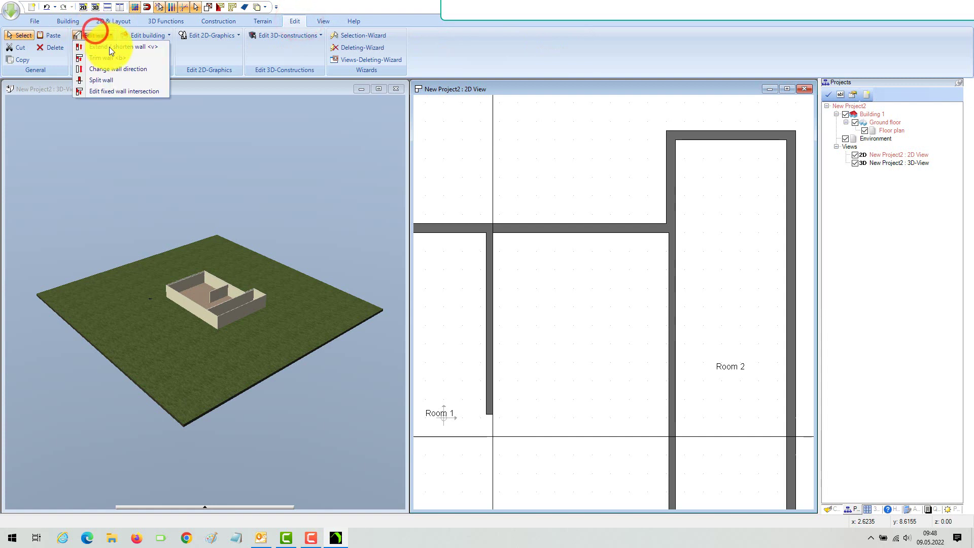
{"action": "left_click", "coordinate": [115, 46]}
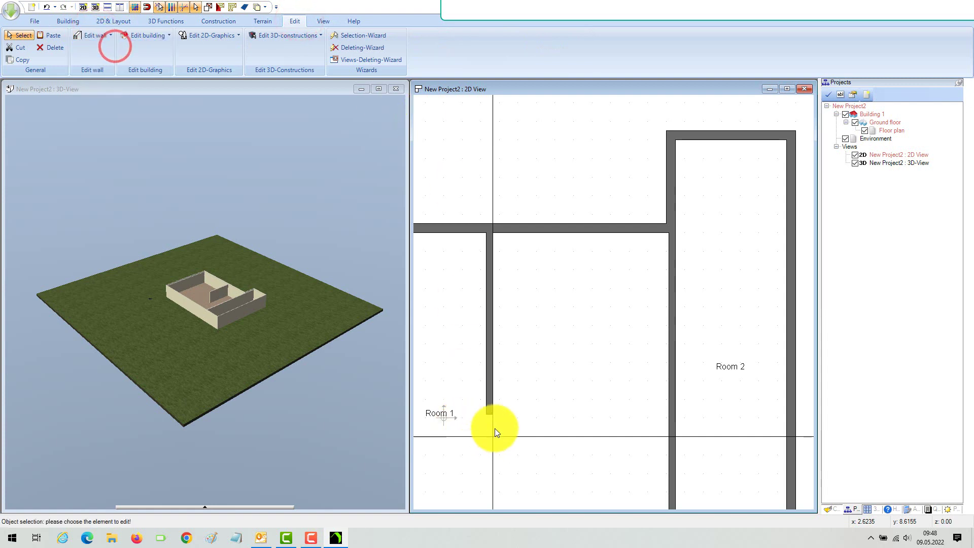
{"action": "left_click", "coordinate": [491, 411]}
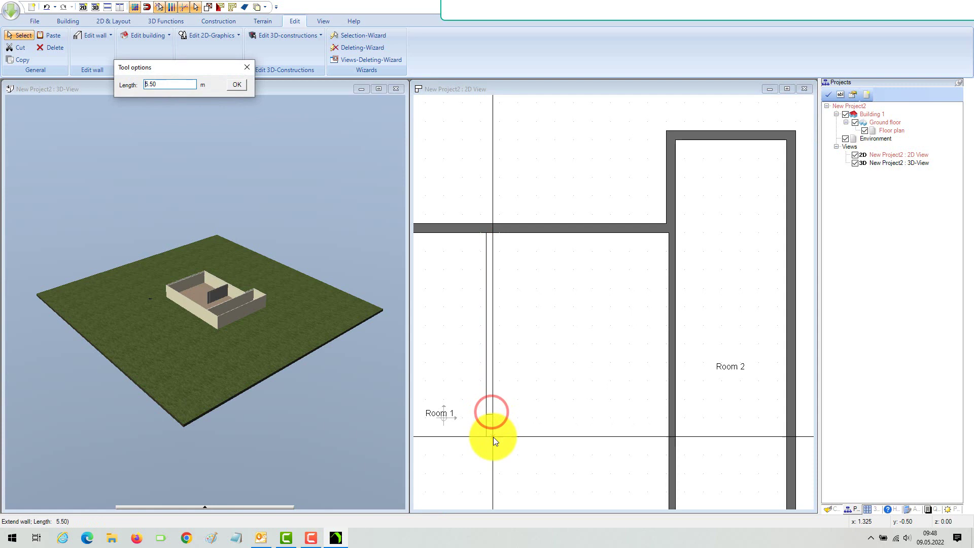
{"action": "left_click", "coordinate": [493, 437]}
{"action": "scroll", "coordinate": [510, 379], "scroll_direction": "down", "scroll_amount": 2}
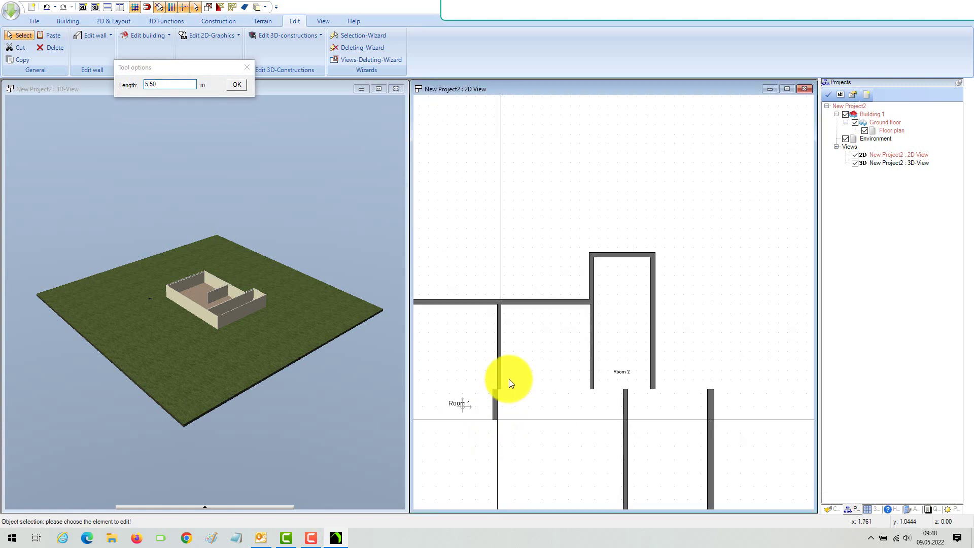
{"action": "scroll", "coordinate": [509, 379], "scroll_direction": "down", "scroll_amount": 2}
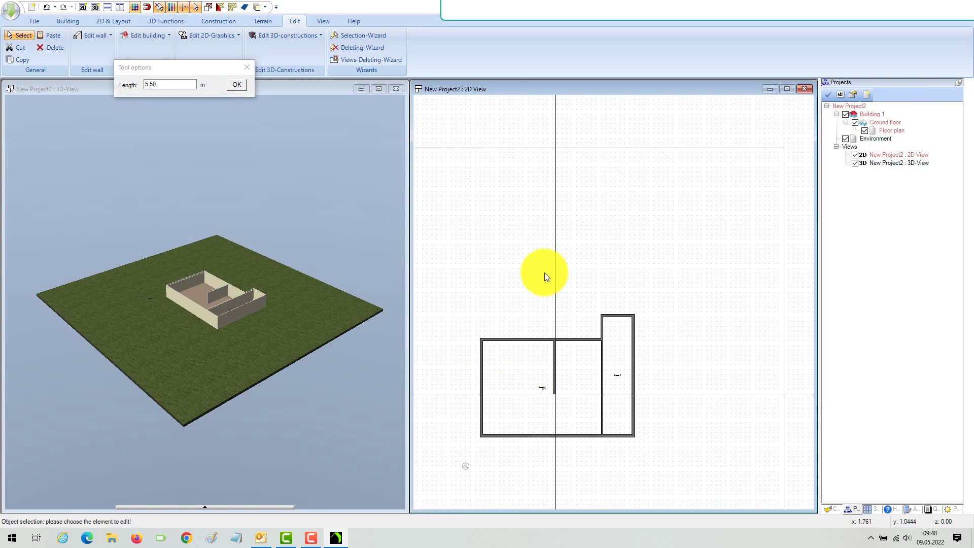
{"action": "right_click", "coordinate": [549, 265]}
{"action": "left_click", "coordinate": [590, 331]}
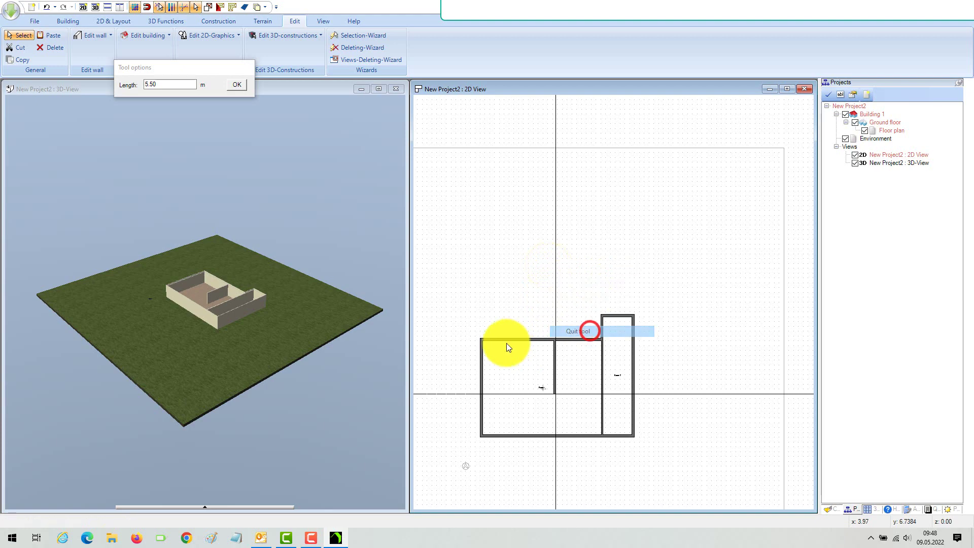
- Start another chain of supporting interior walls at the extended wall's lower end, where the two guidelines cross
{"action": "scroll", "coordinate": [485, 330], "scroll_direction": "up", "scroll_amount": 2}
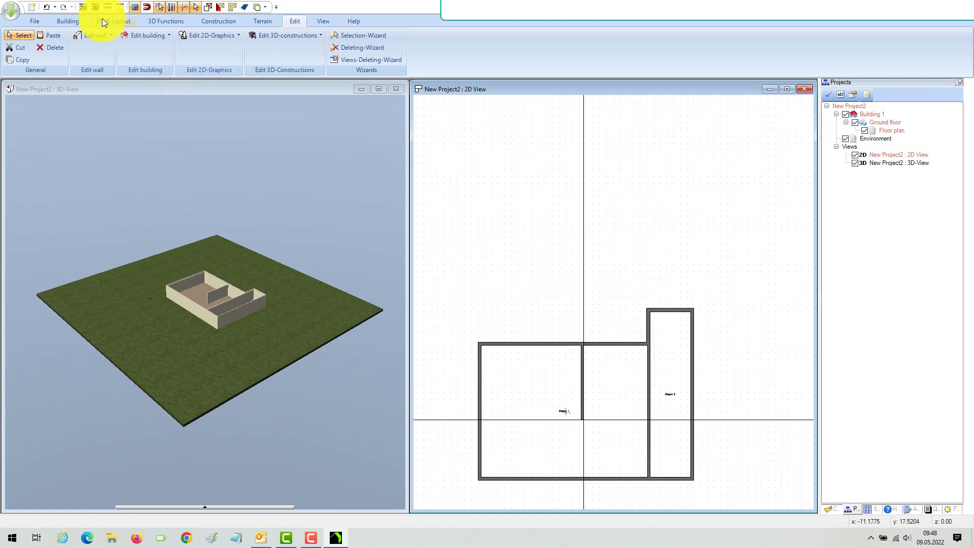
{"action": "left_click", "coordinate": [76, 21]}
{"action": "left_click", "coordinate": [99, 36]}
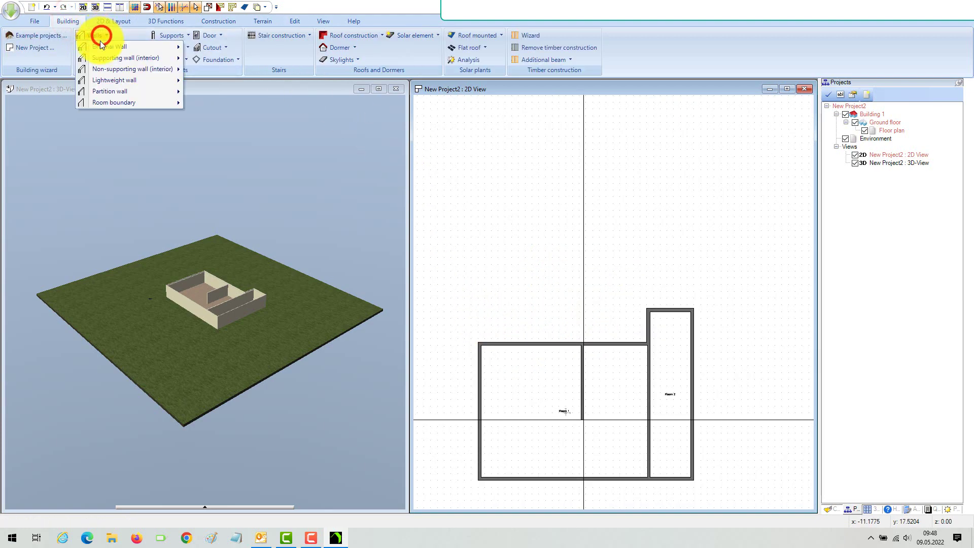
{"action": "mouse_move", "coordinate": [109, 55]}
{"action": "left_click", "coordinate": [218, 70]}
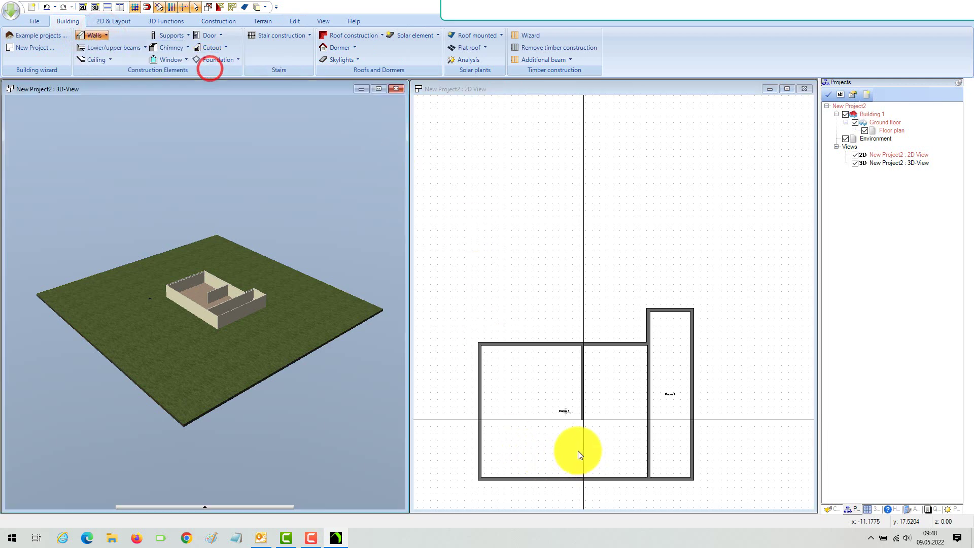
{"action": "scroll", "coordinate": [572, 410], "scroll_direction": "up", "scroll_amount": 2}
{"action": "scroll", "coordinate": [576, 410], "scroll_direction": "up", "scroll_amount": 3}
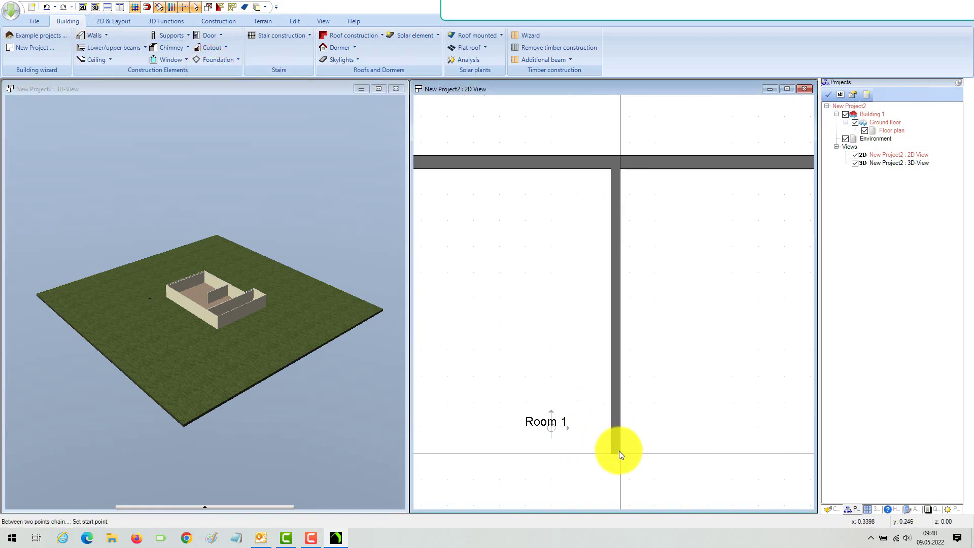
{"action": "left_click", "coordinate": [619, 451]}
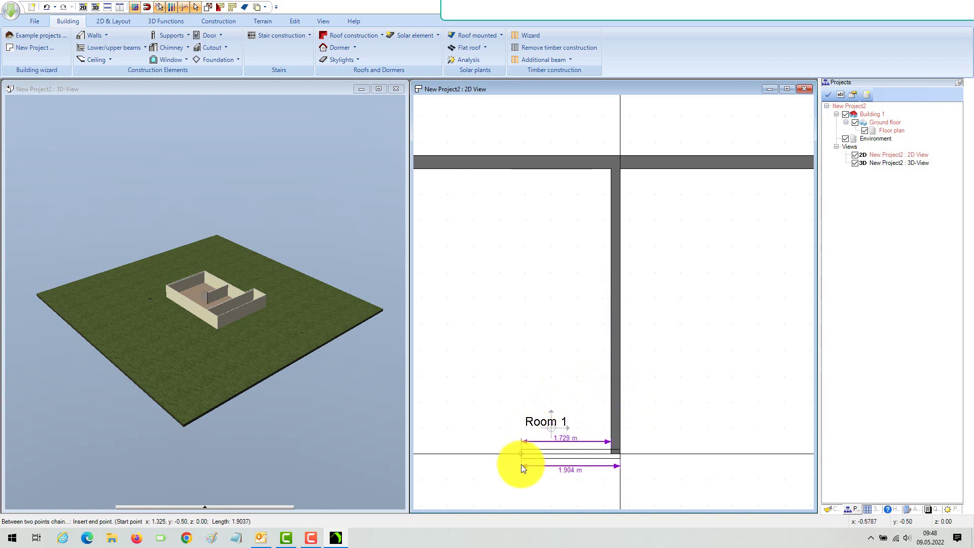
- Draw the supporting wall 7.70 m left along the horizontal guideline's upper side to the left external wall and end the chain
{"action": "scroll", "coordinate": [535, 354], "scroll_direction": "down", "scroll_amount": 4}
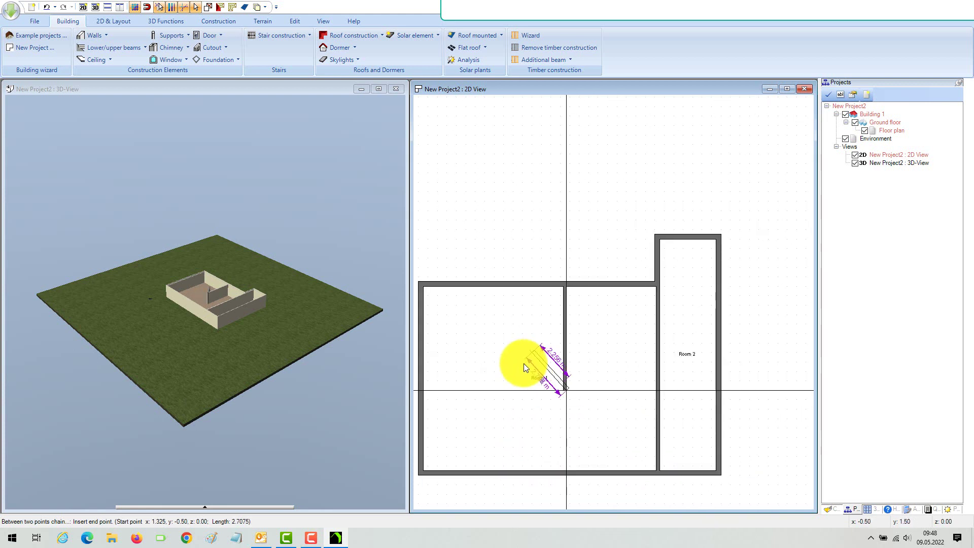
{"action": "scroll", "coordinate": [447, 392], "scroll_direction": "up", "scroll_amount": 4}
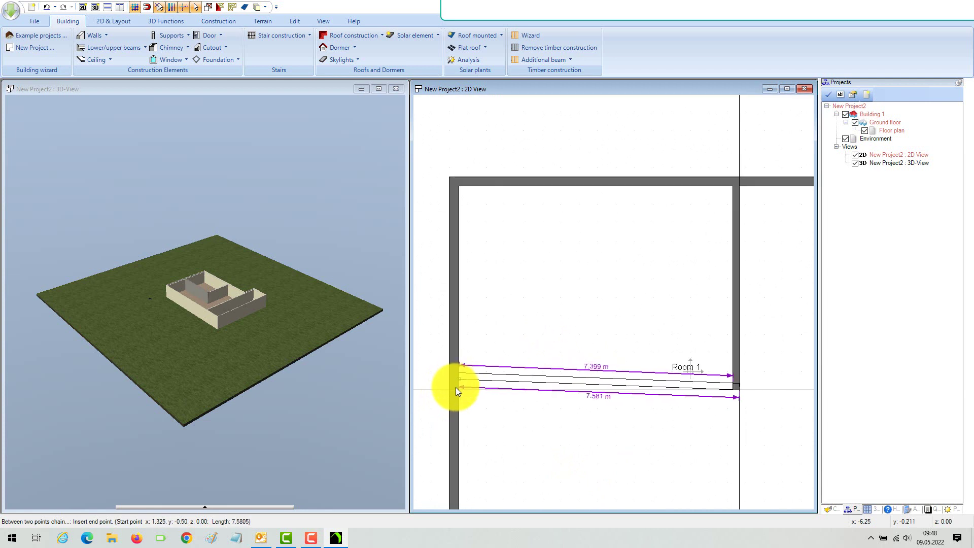
{"action": "left_click", "coordinate": [456, 388]}
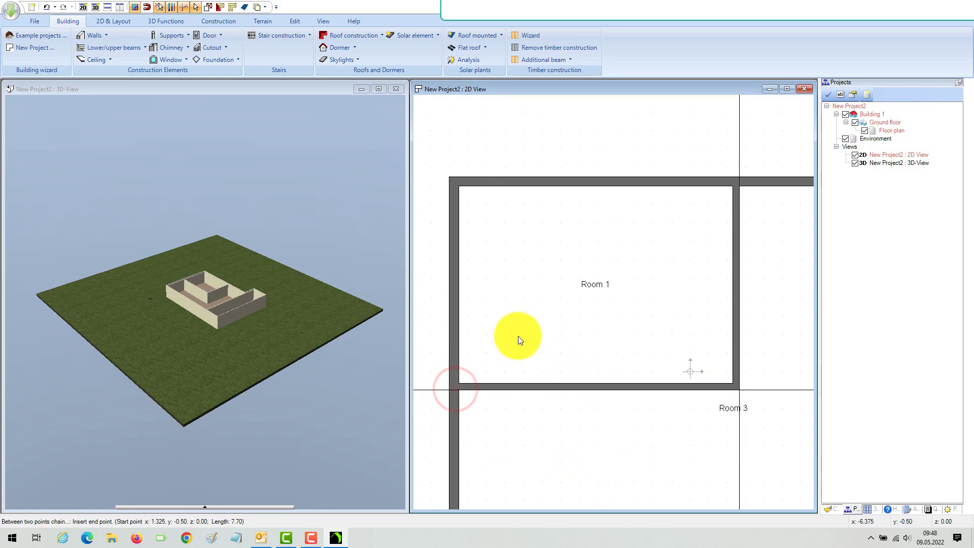
{"action": "right_click", "coordinate": [527, 311]}
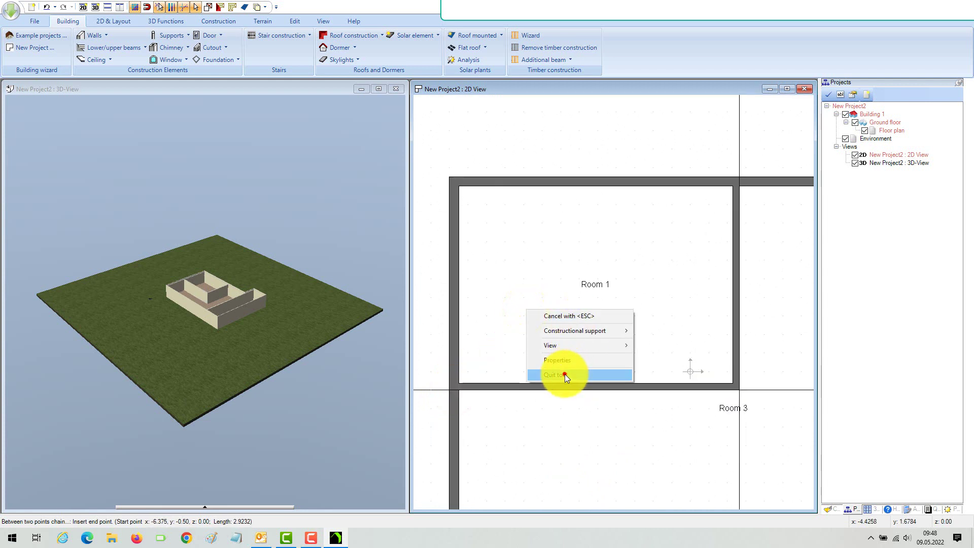
{"action": "left_click", "coordinate": [564, 375]}
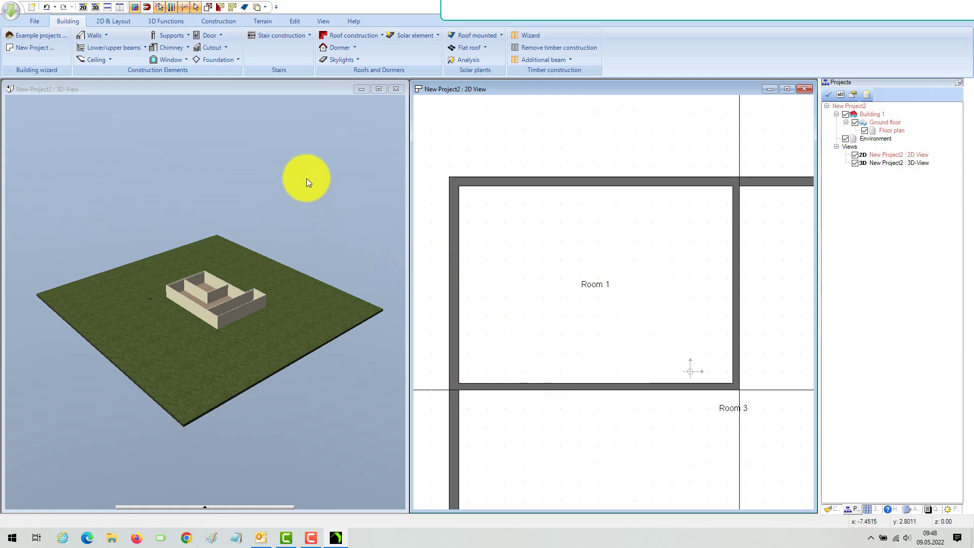
- Examine the room layout from above in 3D, highlighting the L-shaped room and the enclosed upper-left room in both views
{"action": "left_click_drag", "start_coordinate": [313, 238], "coordinate": [259, 312]}
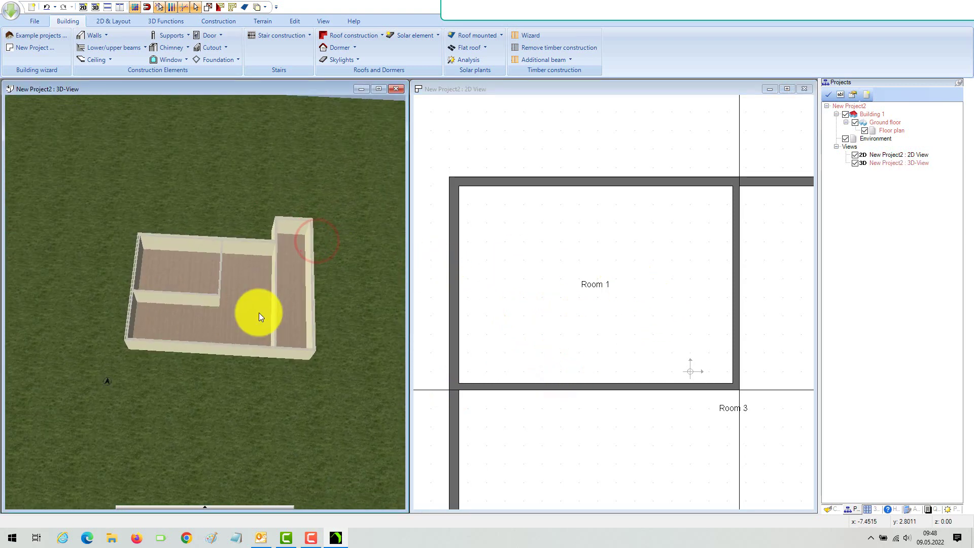
{"action": "left_click", "coordinate": [285, 297]}
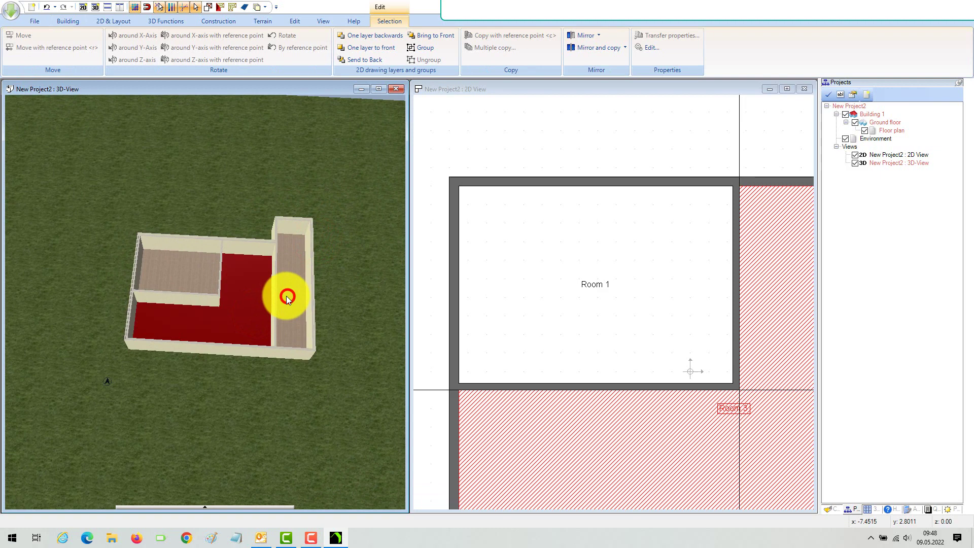
{"action": "left_click", "coordinate": [287, 296]}
{"action": "left_click", "coordinate": [196, 278]}
{"action": "scroll", "coordinate": [658, 304], "scroll_direction": "down", "scroll_amount": 2}
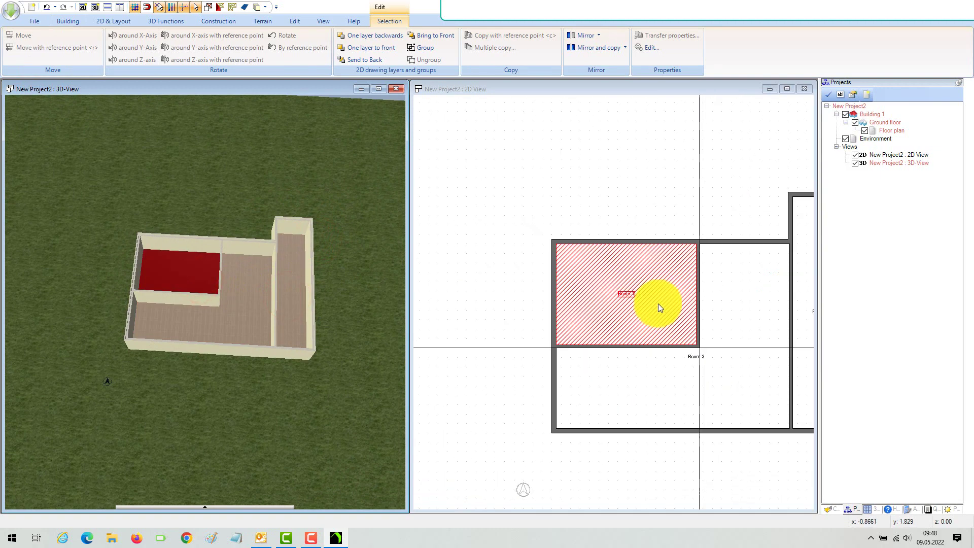
{"action": "scroll", "coordinate": [658, 304], "scroll_direction": "down", "scroll_amount": 1}
{"action": "scroll", "coordinate": [639, 363], "scroll_direction": "right", "scroll_amount": 2, "text": "shift"}
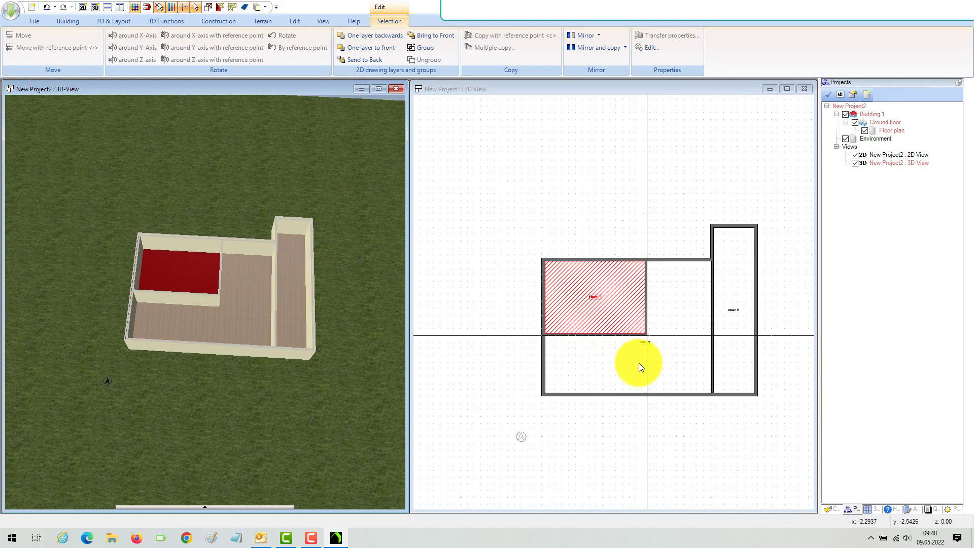
{"action": "scroll", "coordinate": [639, 362], "scroll_direction": "right", "scroll_amount": 1, "text": "shift"}
{"action": "left_click", "coordinate": [696, 178]}
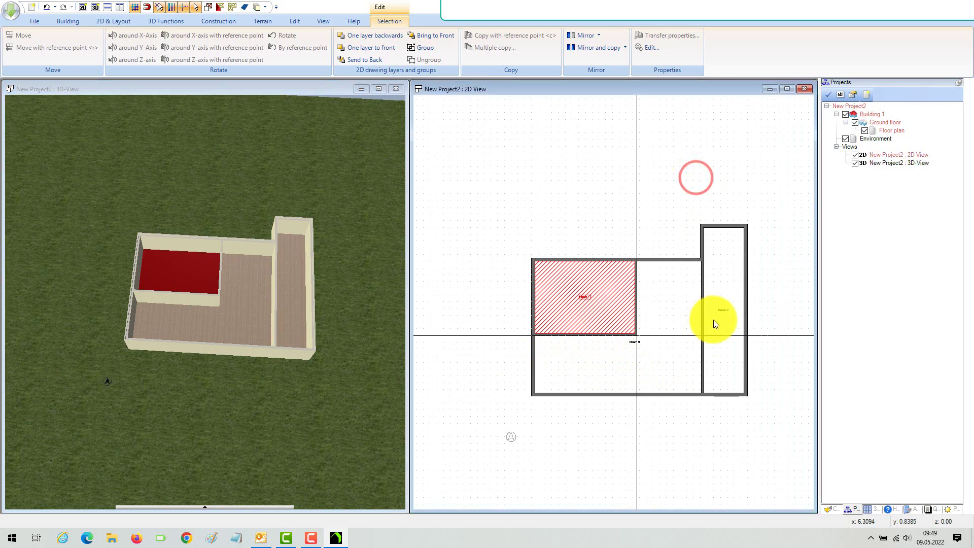
- Set the ground floor's rough height to 3 m and inspect the raised walls from the side in 3D
{"action": "right_click", "coordinate": [889, 123]}
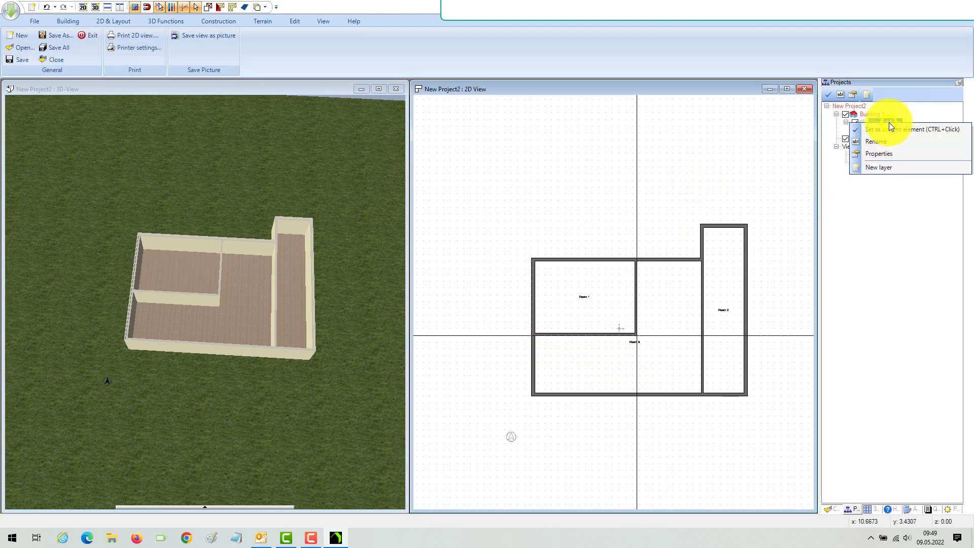
{"action": "left_click", "coordinate": [890, 152]}
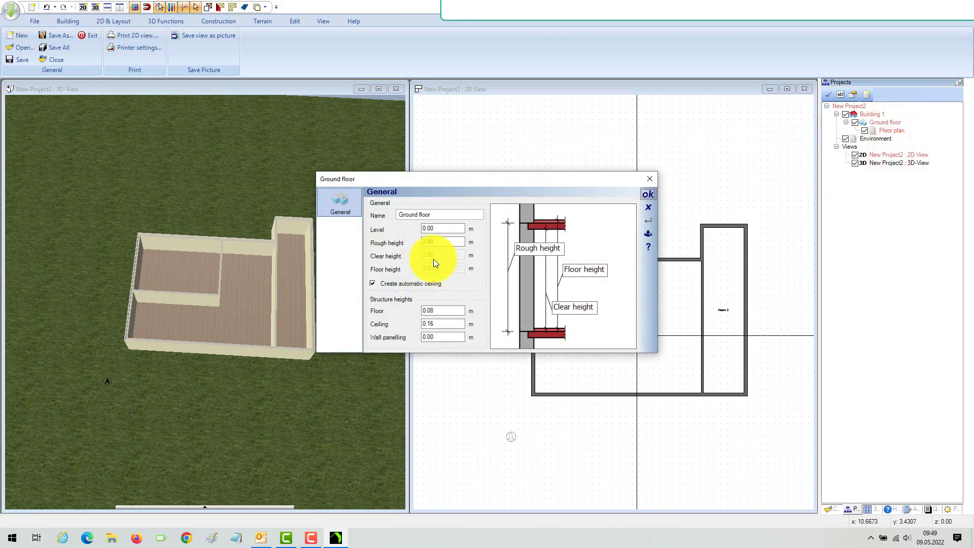
{"action": "left_click", "coordinate": [439, 242]}
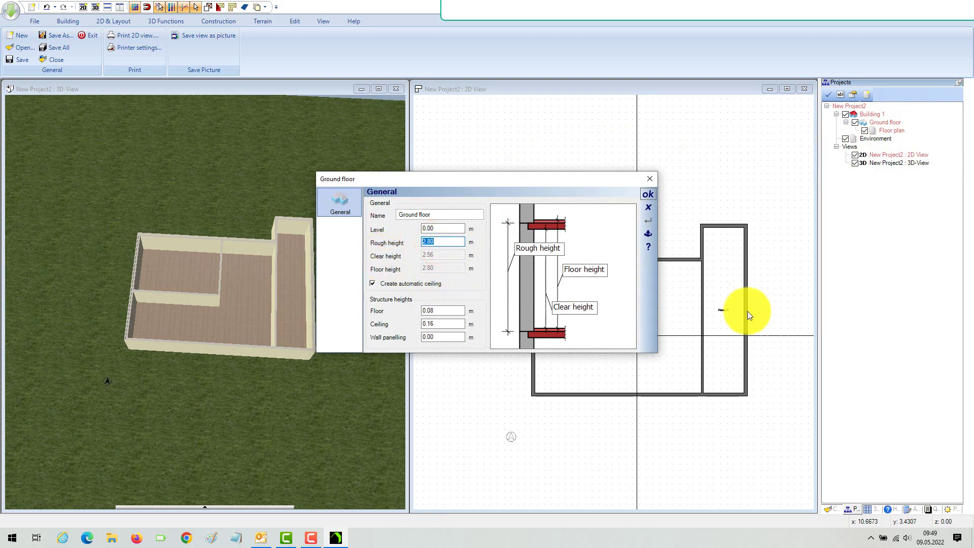
{"action": "type", "text": "3"}
{"action": "left_click", "coordinate": [650, 196]}
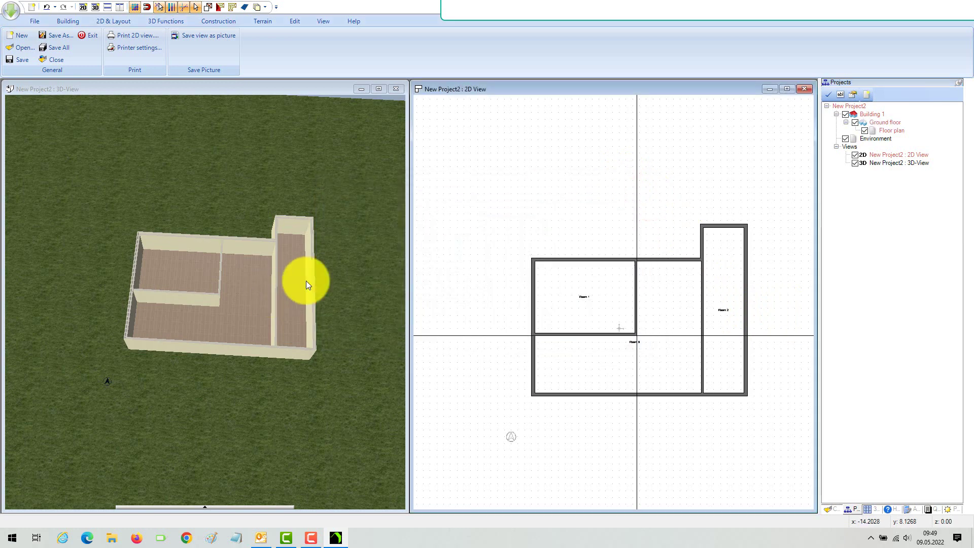
{"action": "left_click_drag", "start_coordinate": [341, 253], "coordinate": [318, 218]}
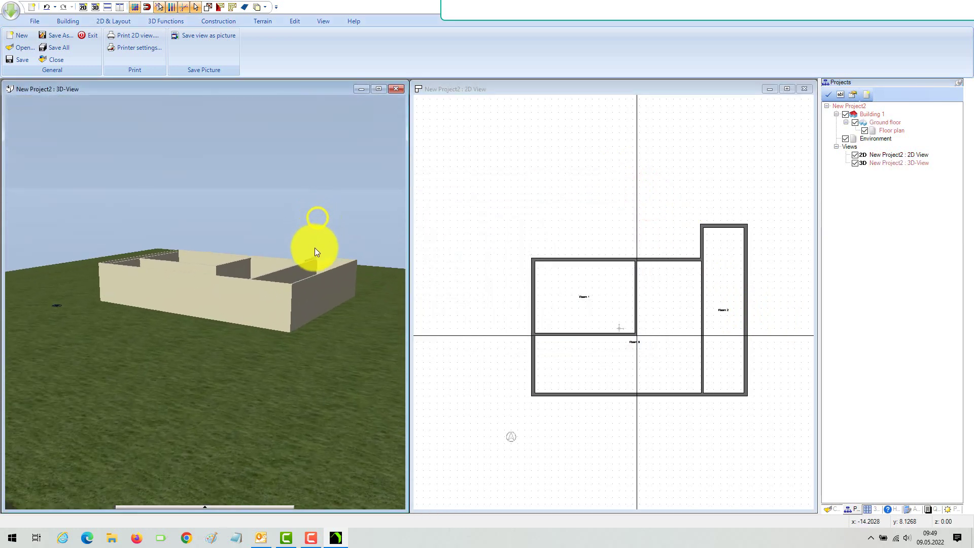
- Set the ground floor's rough height to 2.8 m in its properties
{"action": "right_click", "coordinate": [884, 122]}
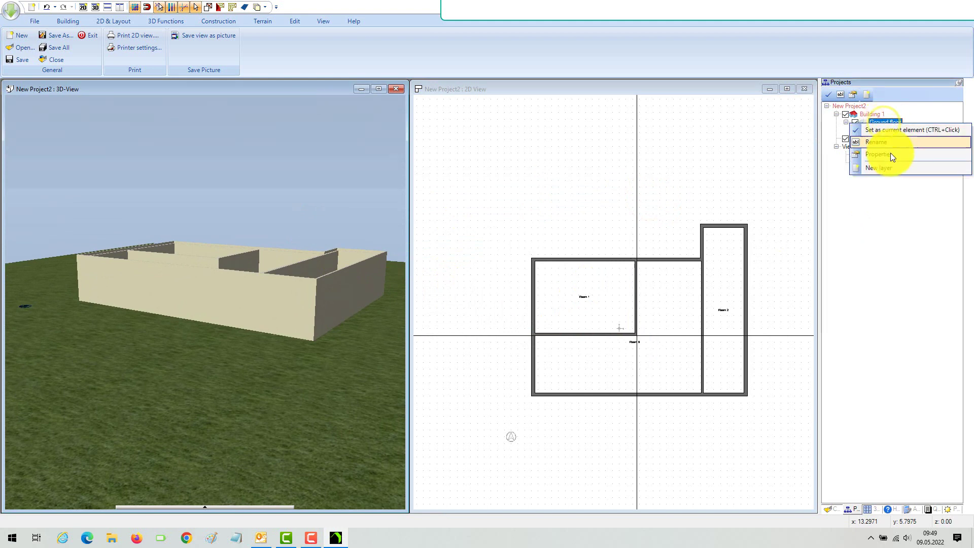
{"action": "left_click", "coordinate": [890, 153]}
{"action": "left_click", "coordinate": [459, 240]}
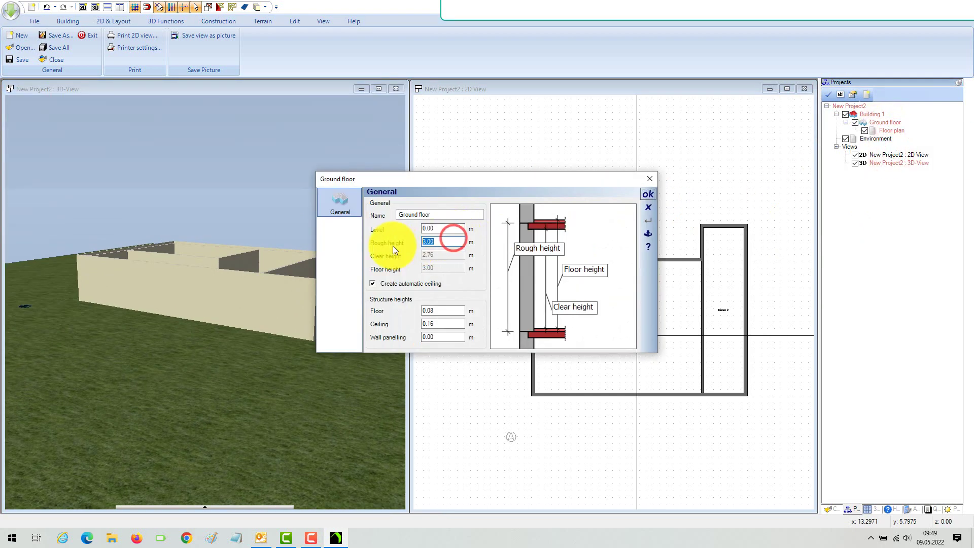
{"action": "type", "text": "2,8"}
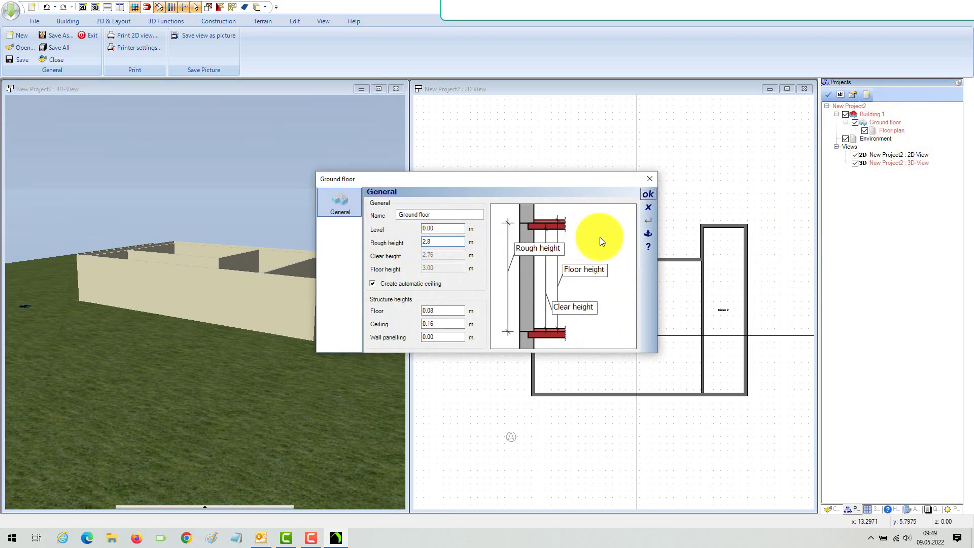
{"action": "left_click", "coordinate": [648, 194]}
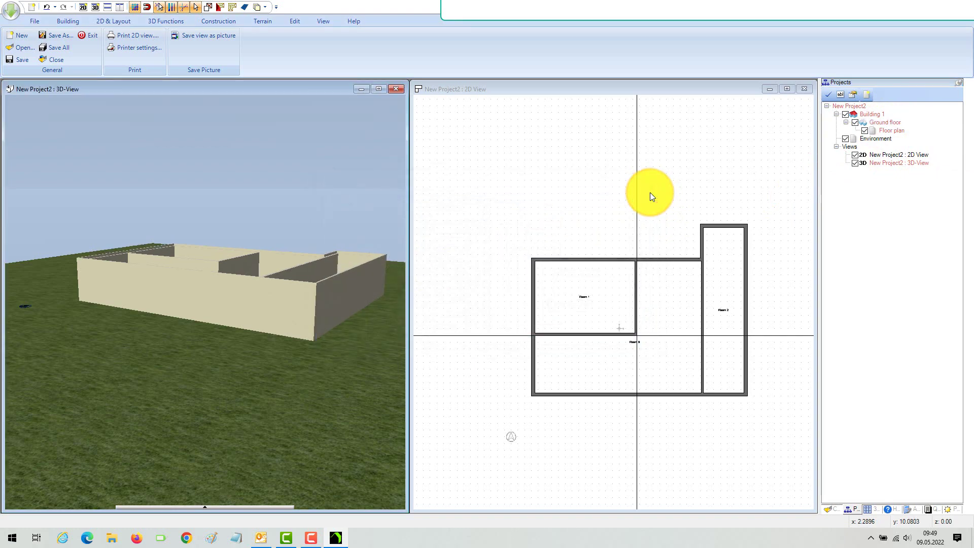
- Show the ground floor's automatic ceiling in the 3D view, seen from above
{"action": "left_click_drag", "start_coordinate": [248, 141], "coordinate": [249, 185]}
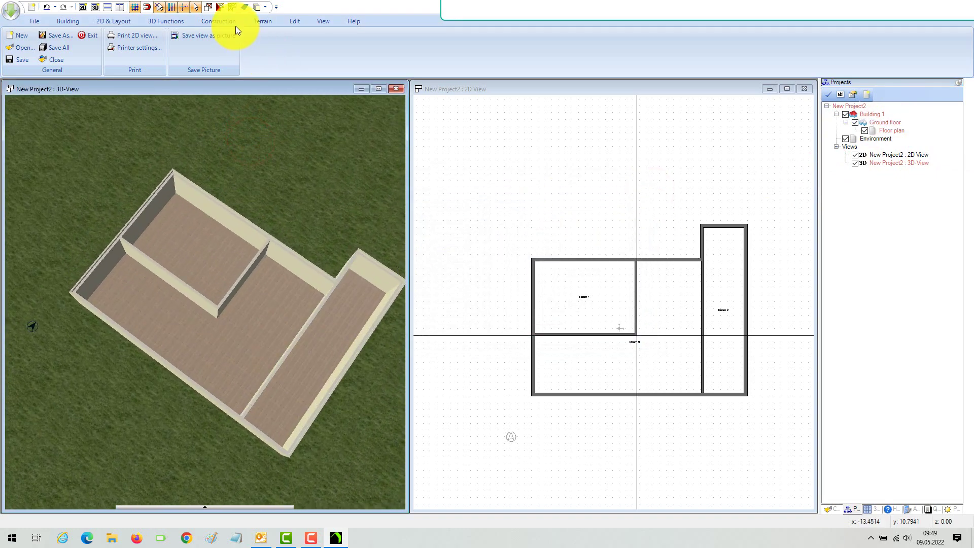
{"action": "left_click", "coordinate": [209, 8]}
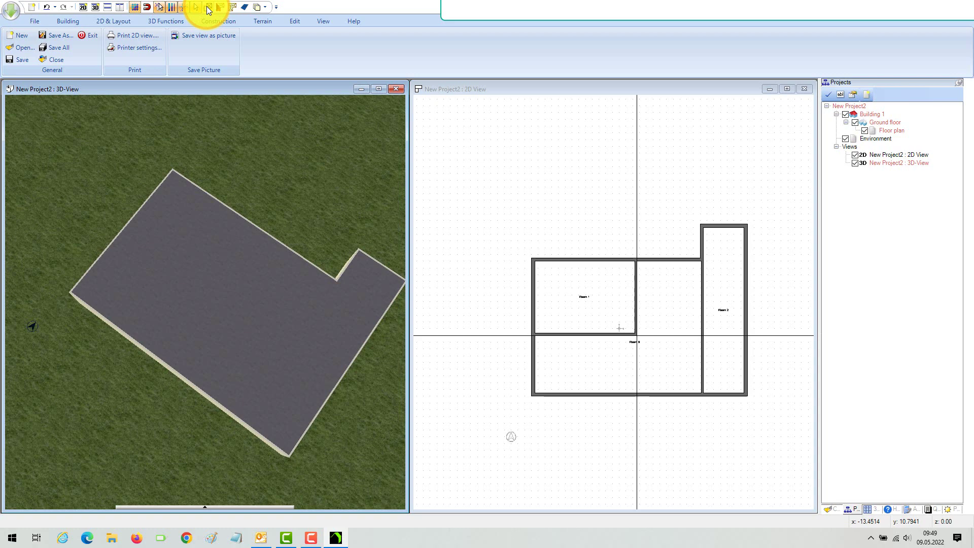